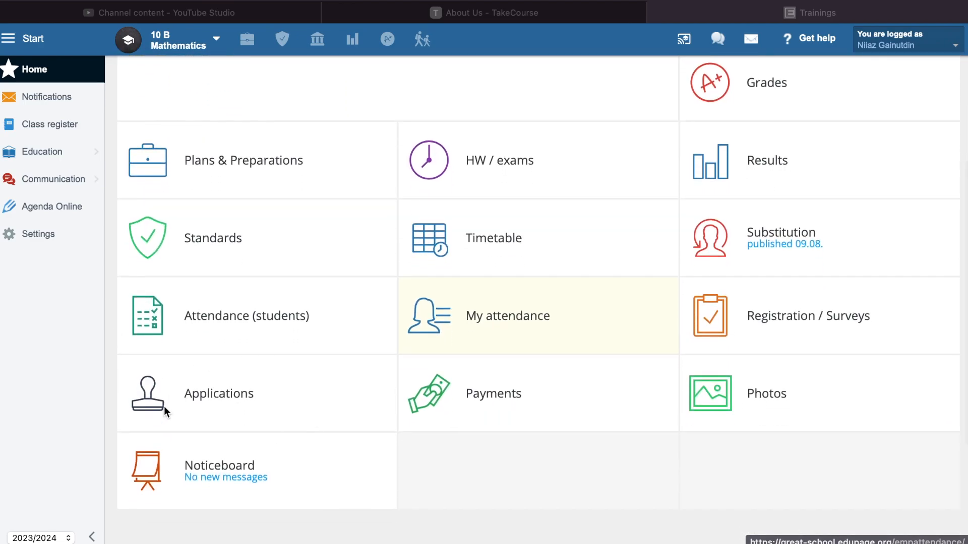
Open the Applications module and start a new application to report an IT problem/malfunction in a classroom
{"action": "left_click", "coordinate": [112, 391]}
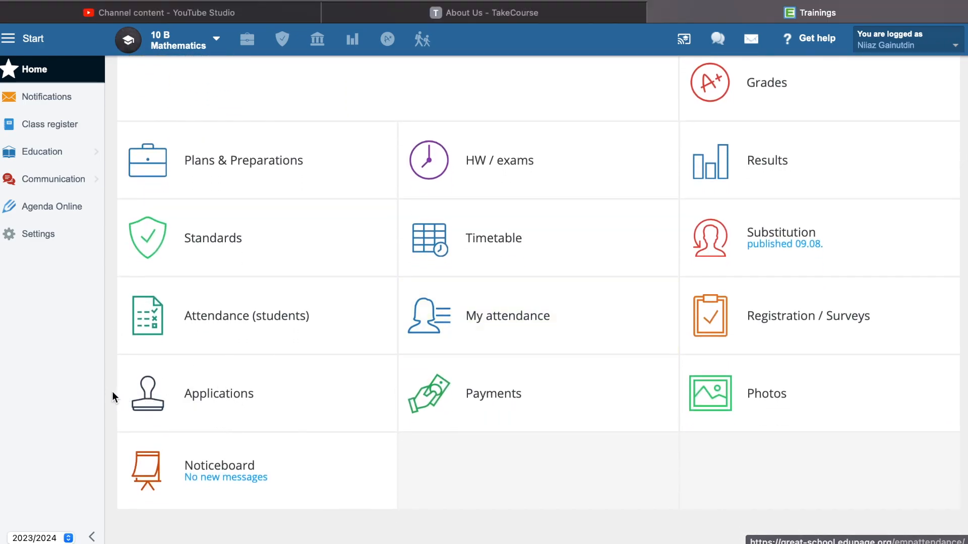
{"action": "left_click", "coordinate": [202, 396]}
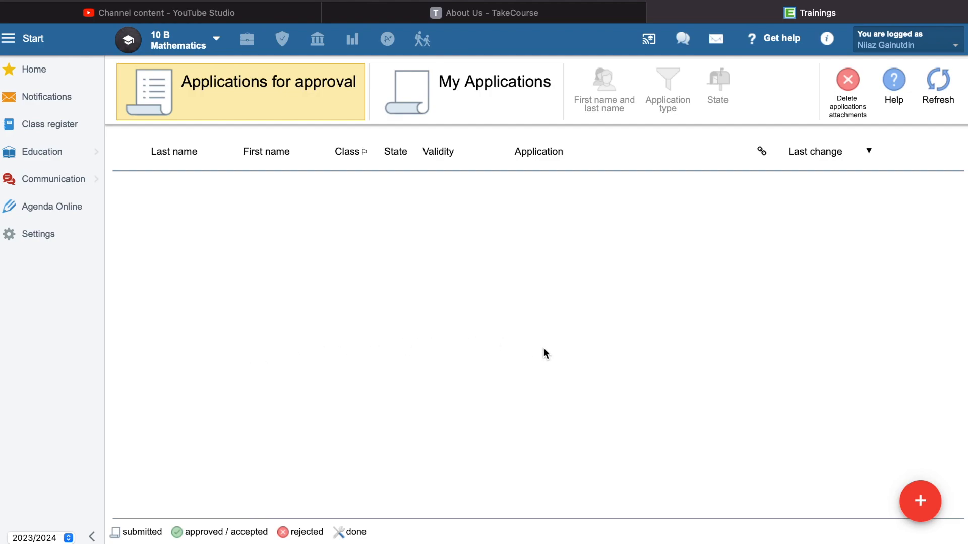
{"action": "left_click", "coordinate": [922, 505]}
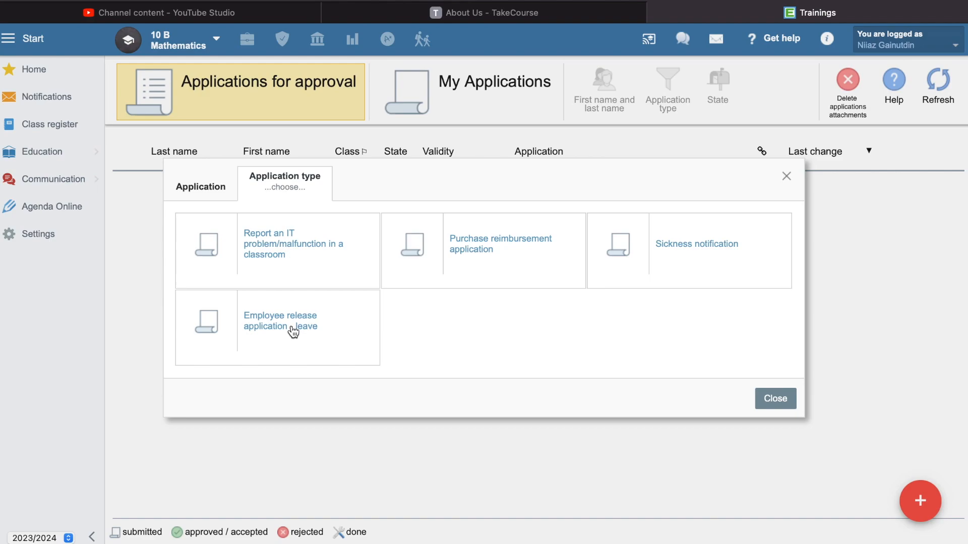
{"action": "left_click", "coordinate": [293, 264]}
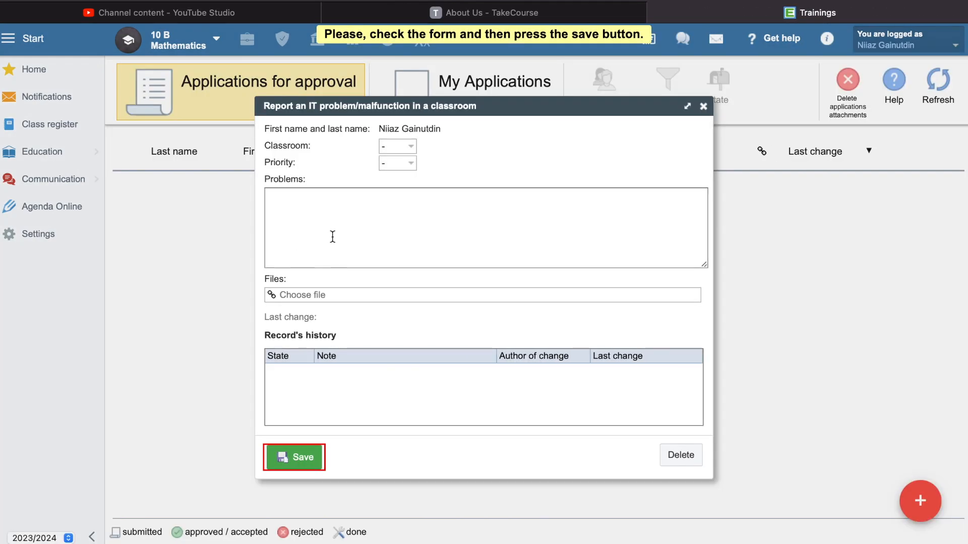
Fill in the IT report with classroom 101, priority Urgent and the problem "The activeboard is not working!"
{"action": "left_click", "coordinate": [396, 151]}
{"action": "left_click", "coordinate": [404, 186]}
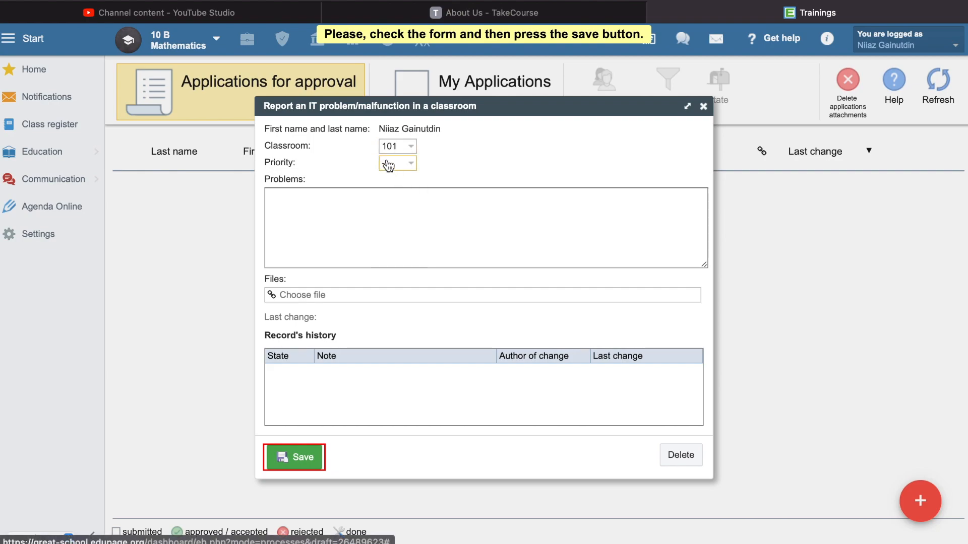
{"action": "left_click", "coordinate": [388, 166]}
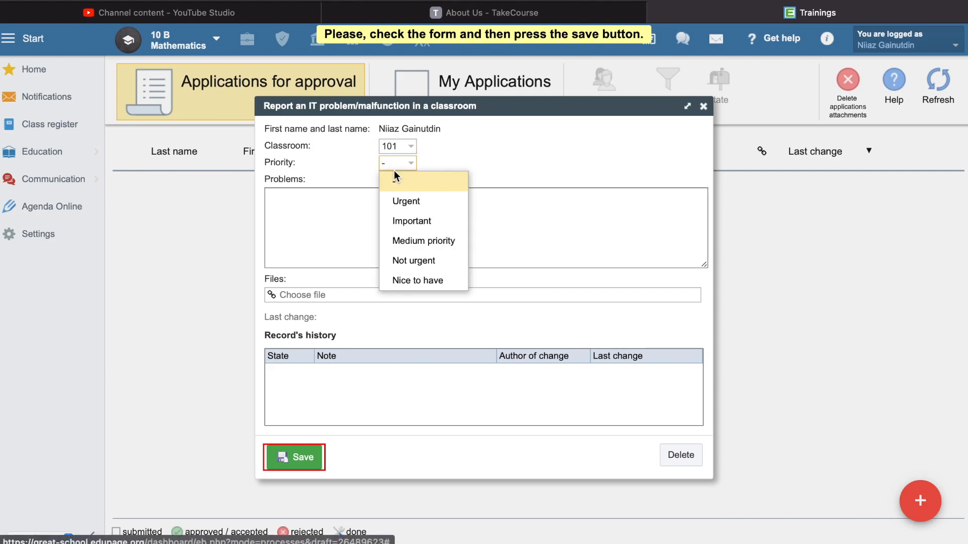
{"action": "left_click", "coordinate": [433, 212]}
{"action": "left_click", "coordinate": [376, 207]}
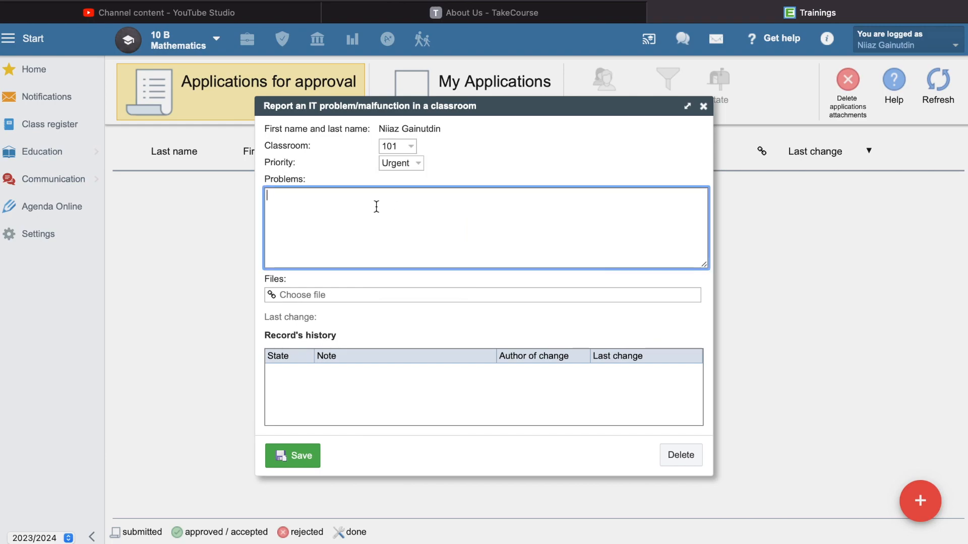
{"action": "type", "text": "The activeboard is not working!"}
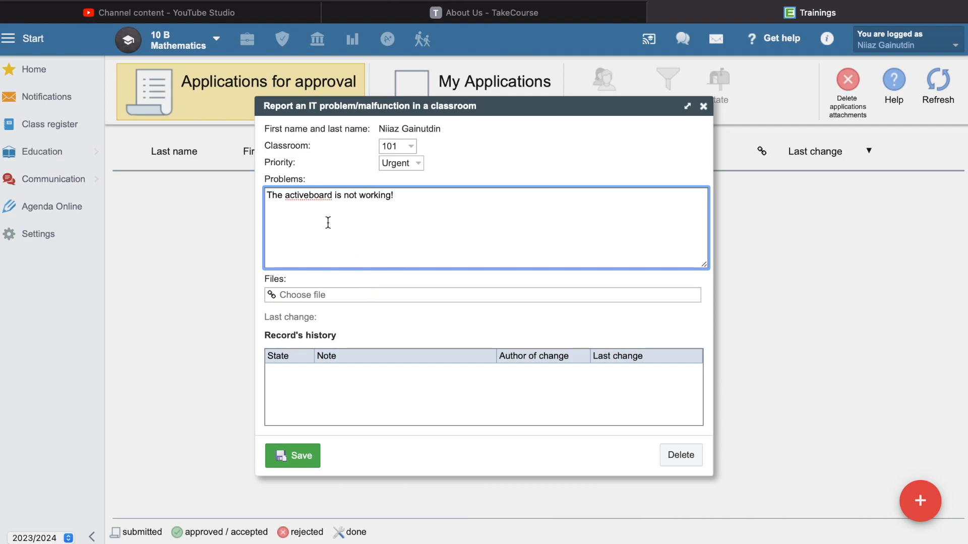
Attach the image common-IT-problems-and-solutions-IT-management-services.-Business-World.jpg to the IT report and save it
{"action": "left_click", "coordinate": [329, 296]}
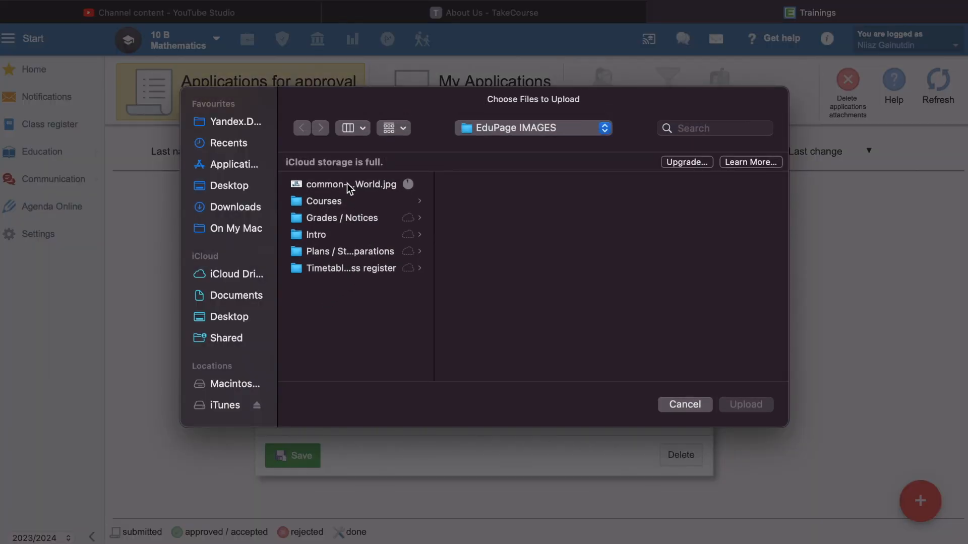
{"action": "left_click", "coordinate": [347, 184]}
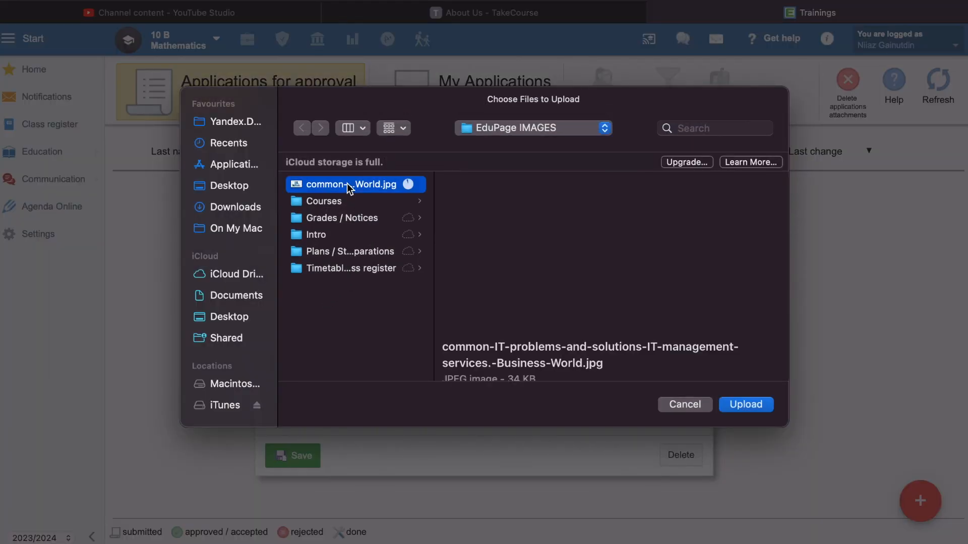
{"action": "left_click", "coordinate": [741, 406]}
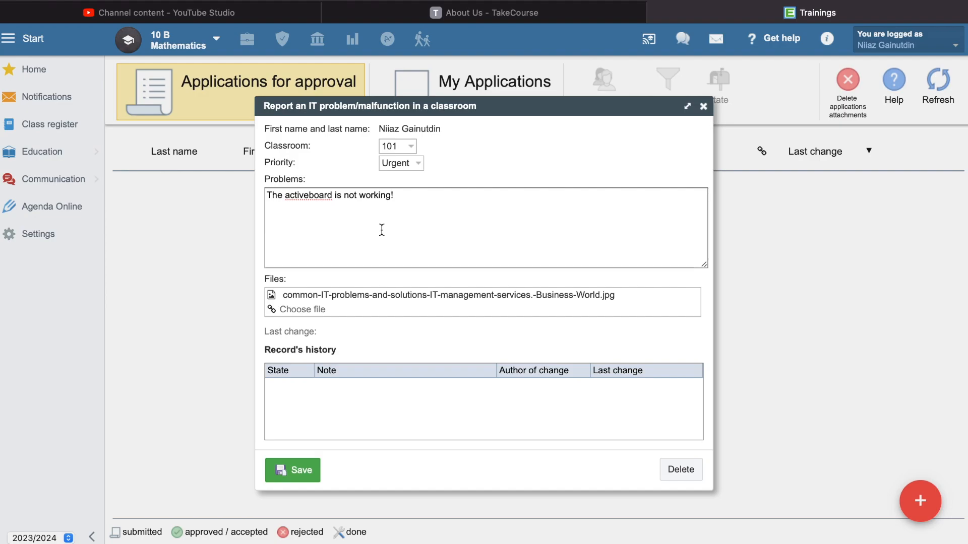
{"action": "left_click", "coordinate": [302, 470]}
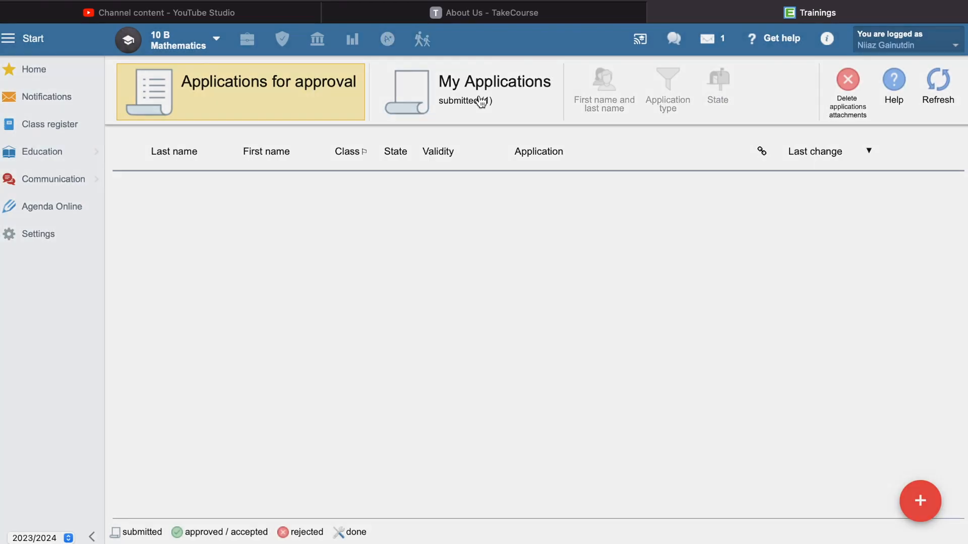
Open the submitted IT report from My Applications, review its record history, and close it
{"action": "left_click", "coordinate": [481, 103]}
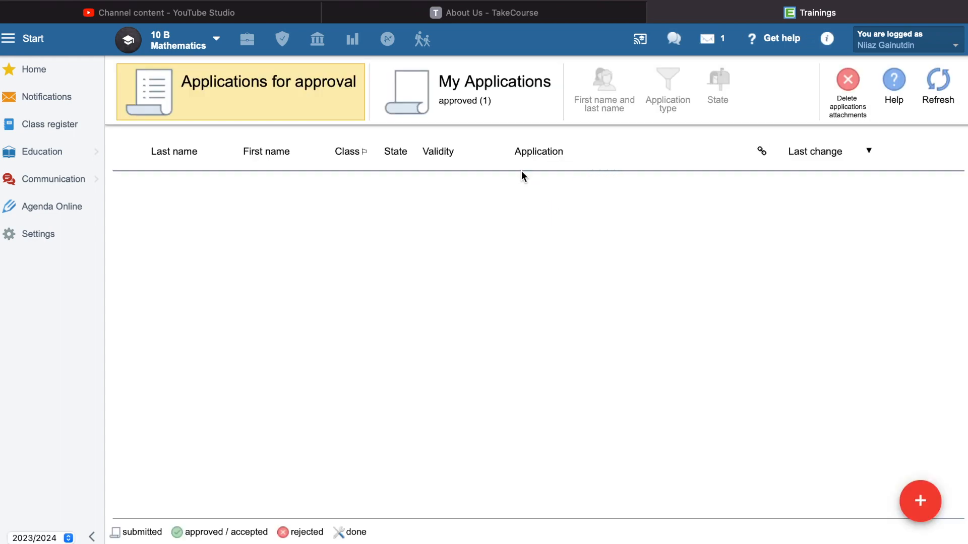
{"action": "left_click", "coordinate": [439, 97]}
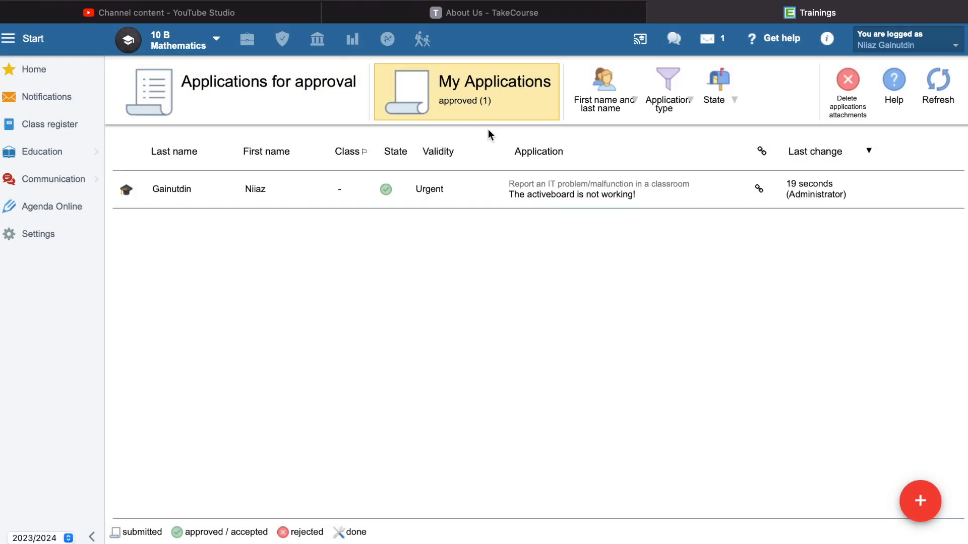
{"action": "left_click", "coordinate": [588, 193]}
{"action": "double_click", "coordinate": [588, 192]}
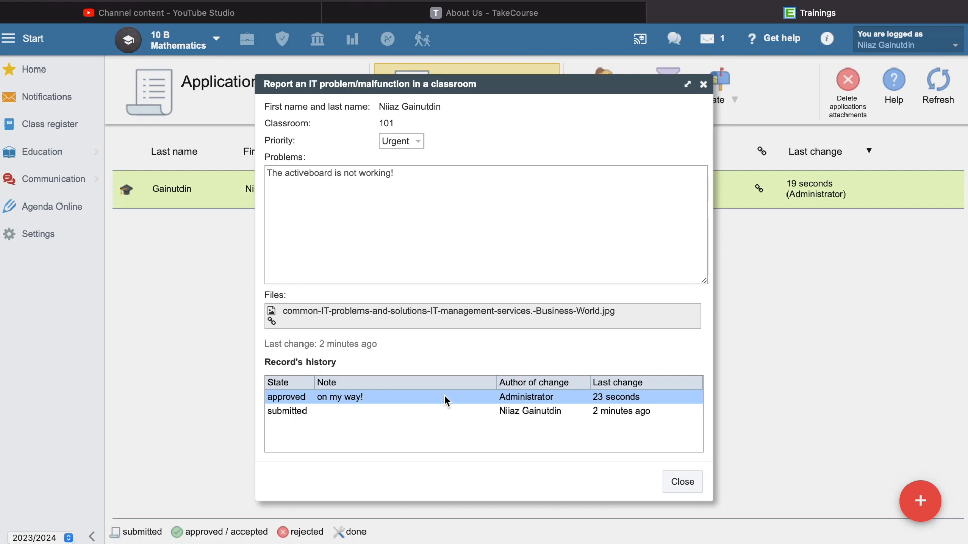
{"action": "left_click", "coordinate": [681, 482]}
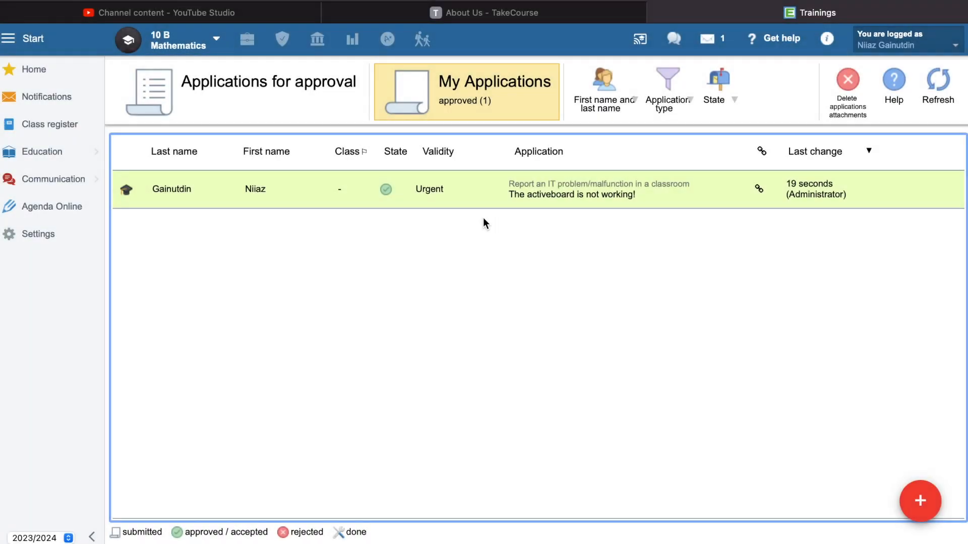
Reload the applications page, reopen the activeboard report to check its latest state in the record history, and close it
{"action": "key", "text": "super+r"}
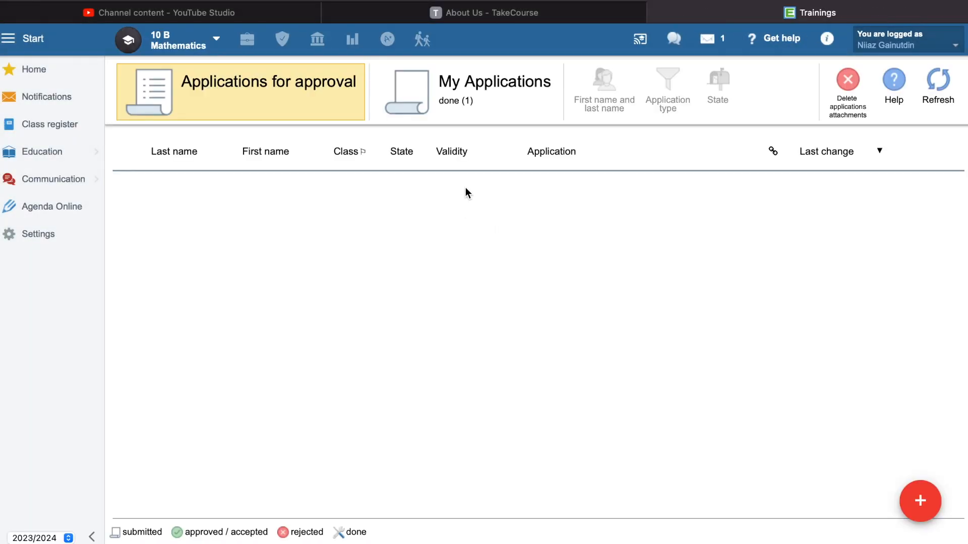
{"action": "left_click", "coordinate": [464, 99]}
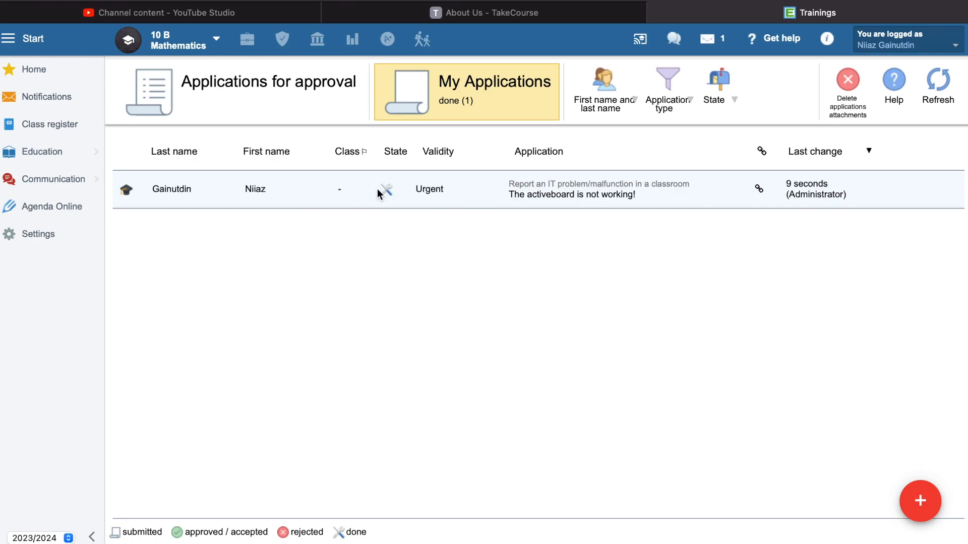
{"action": "double_click", "coordinate": [396, 195]}
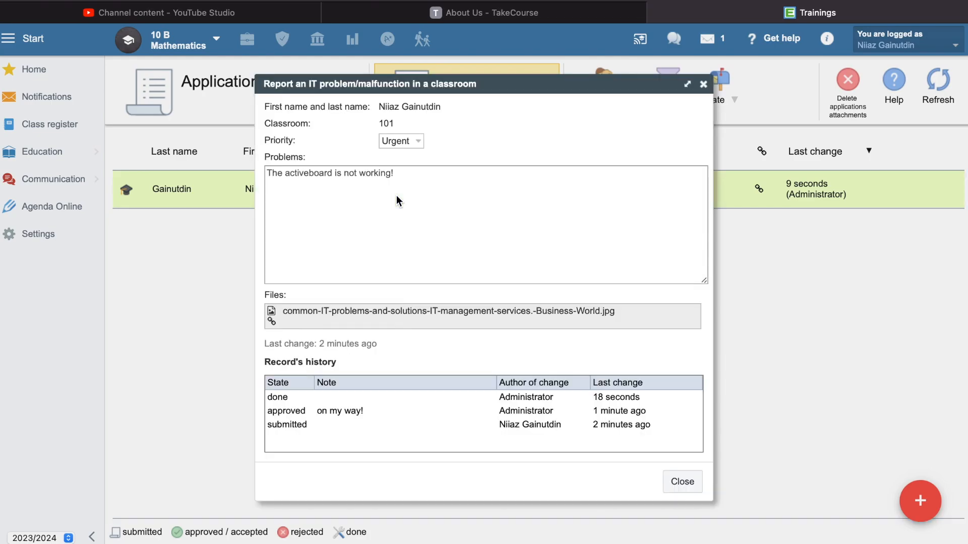
{"action": "left_click", "coordinate": [283, 407]}
{"action": "left_click", "coordinate": [297, 401]}
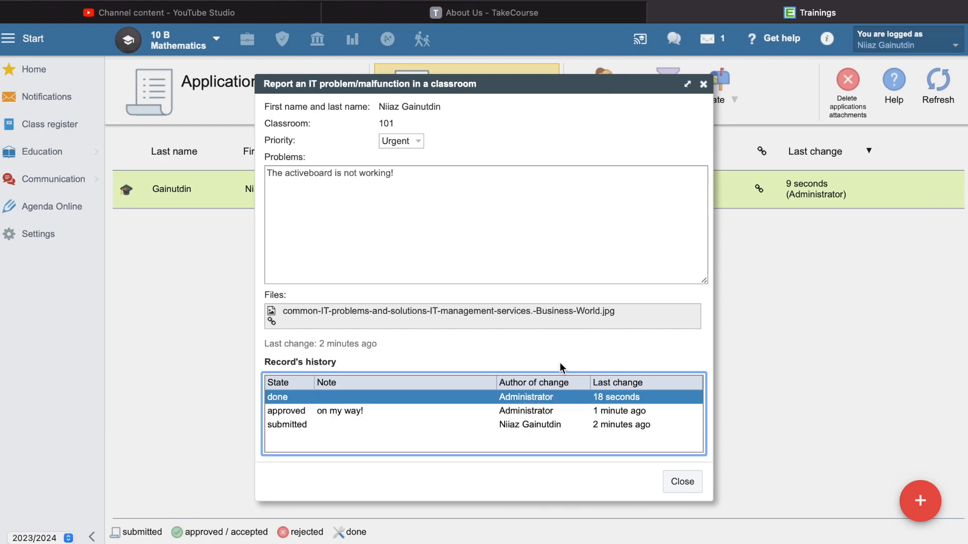
{"action": "left_click", "coordinate": [704, 89]}
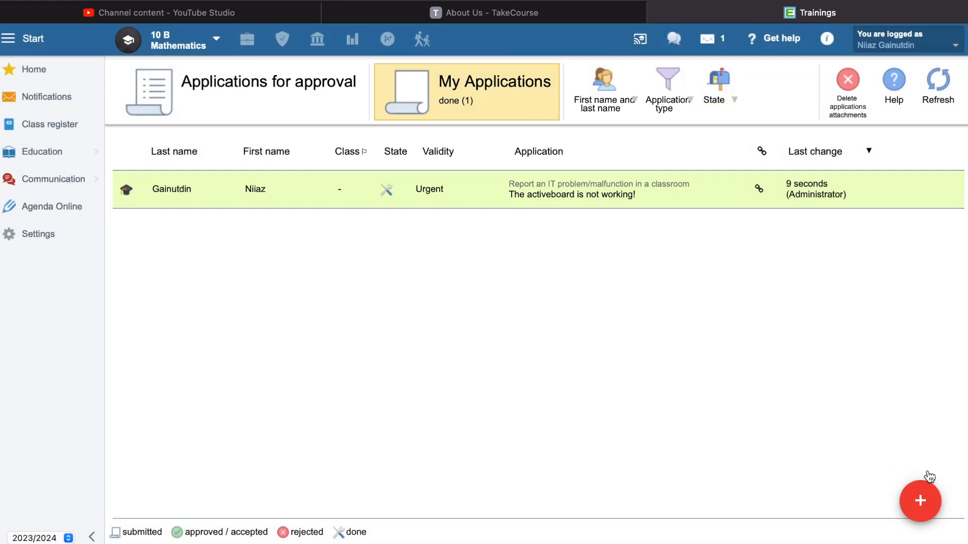
Start a new purchase reimbursement application, examine its item name, price, file and note fields, and delete the draft
{"action": "left_click", "coordinate": [920, 500]}
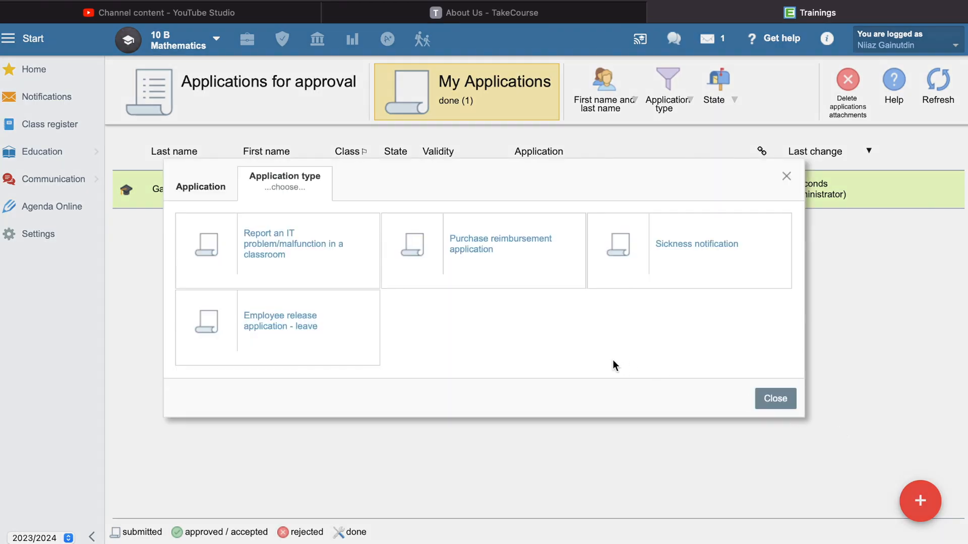
{"action": "left_click", "coordinate": [501, 266]}
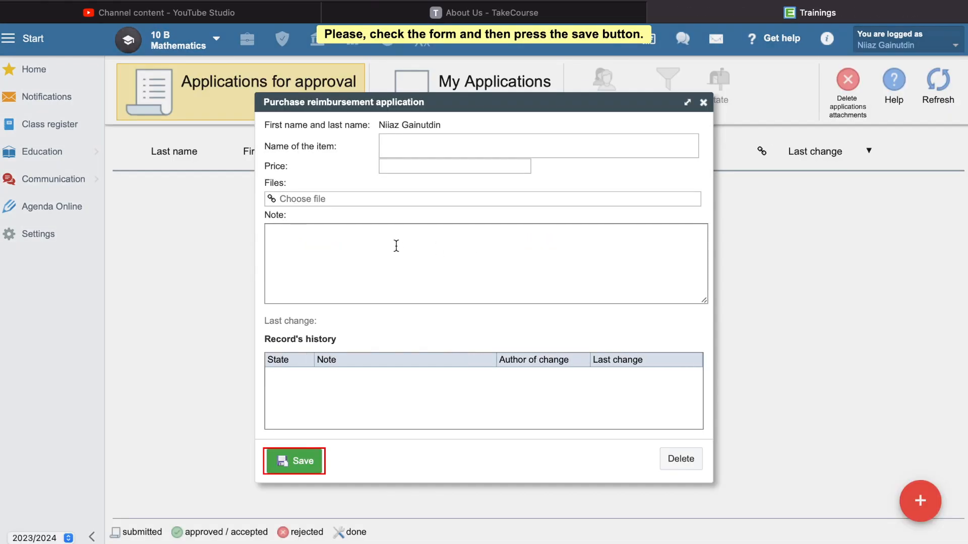
{"action": "left_click", "coordinate": [412, 146]}
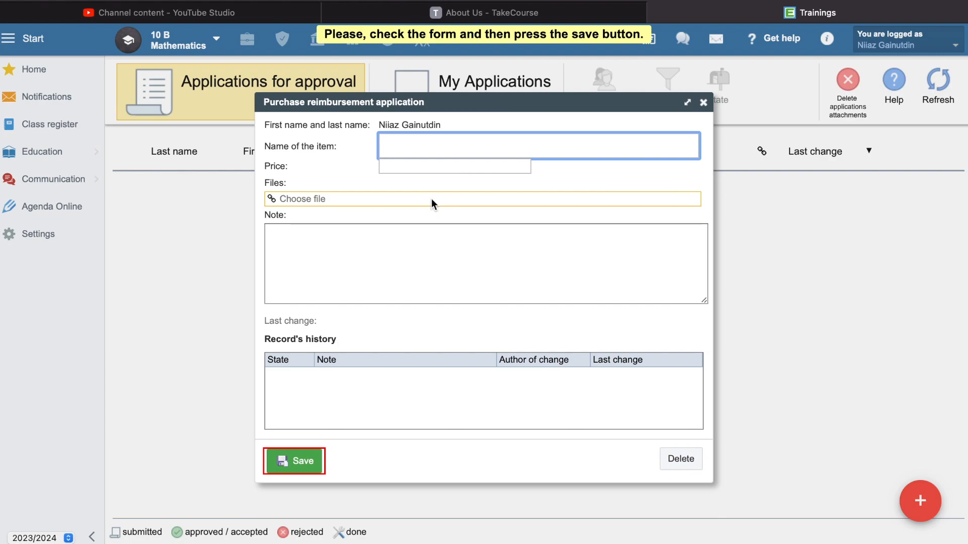
{"action": "left_click", "coordinate": [400, 165]}
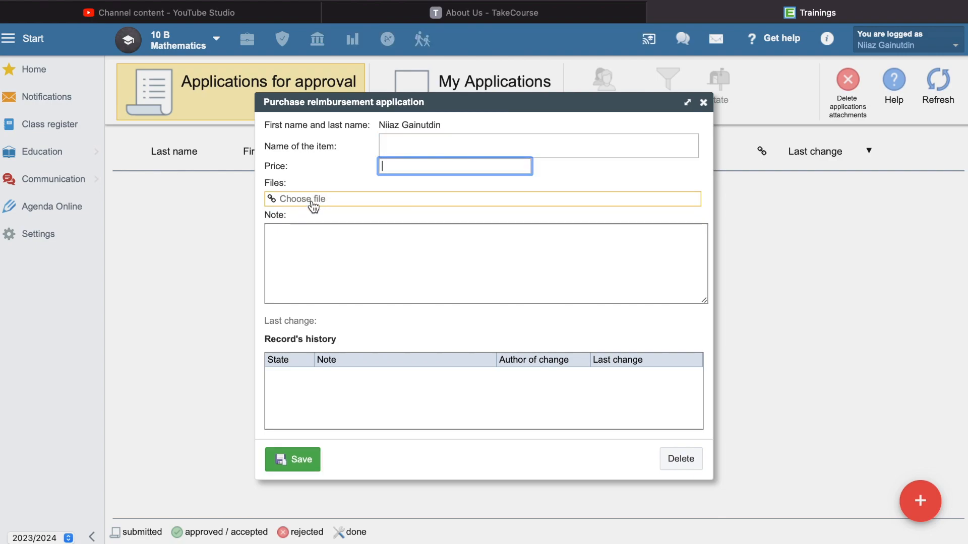
{"action": "left_click", "coordinate": [305, 252]}
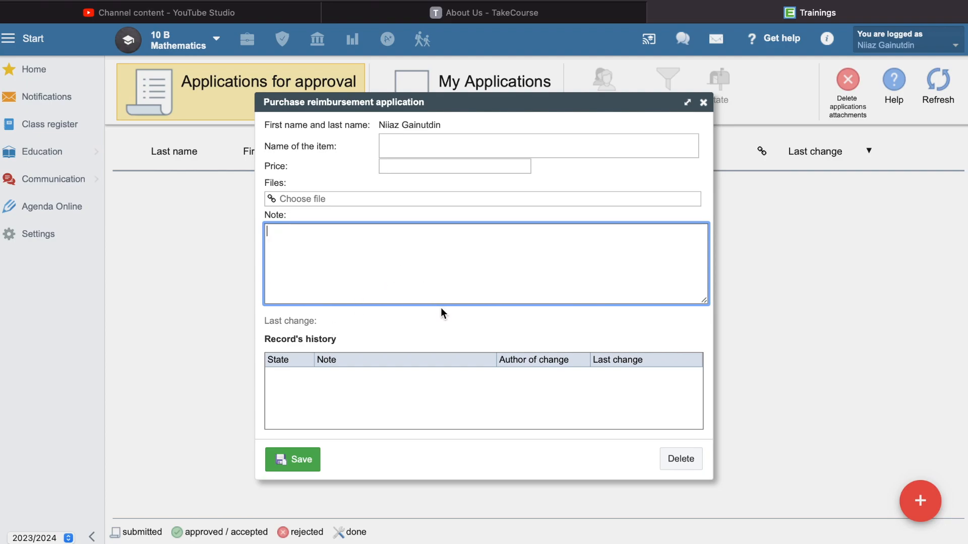
{"action": "left_click", "coordinate": [683, 468]}
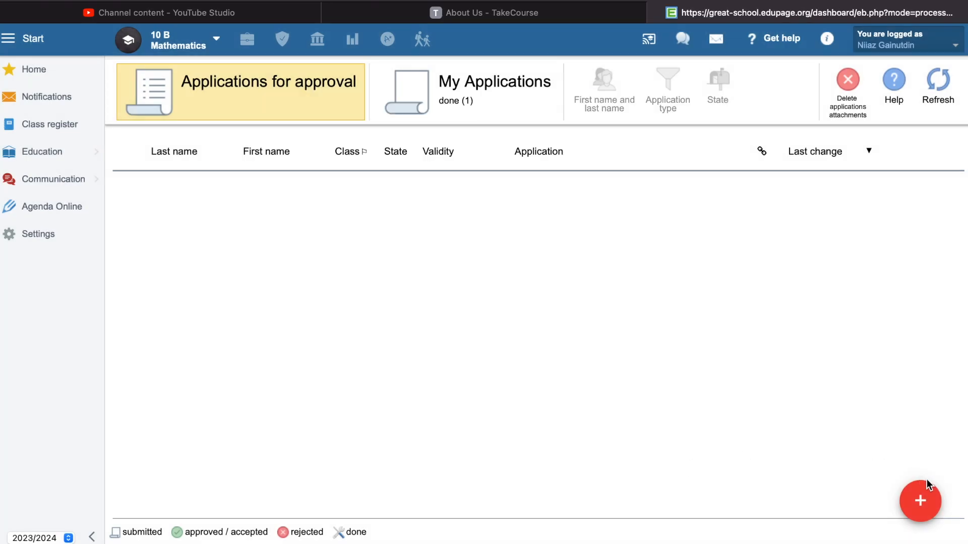
Start a new sickness notification with dates from 25.08.2023 to 26.08.2023
{"action": "left_click", "coordinate": [923, 511]}
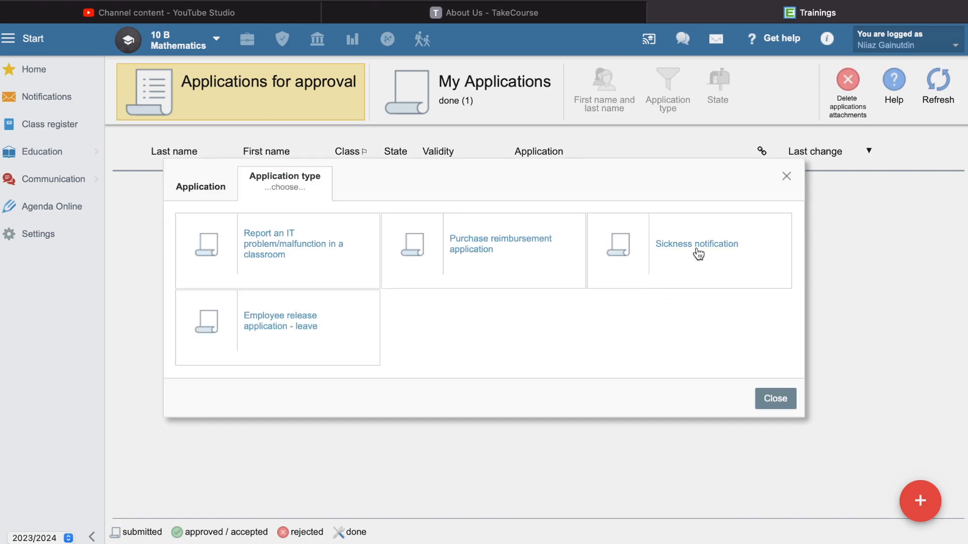
{"action": "left_click", "coordinate": [672, 253]}
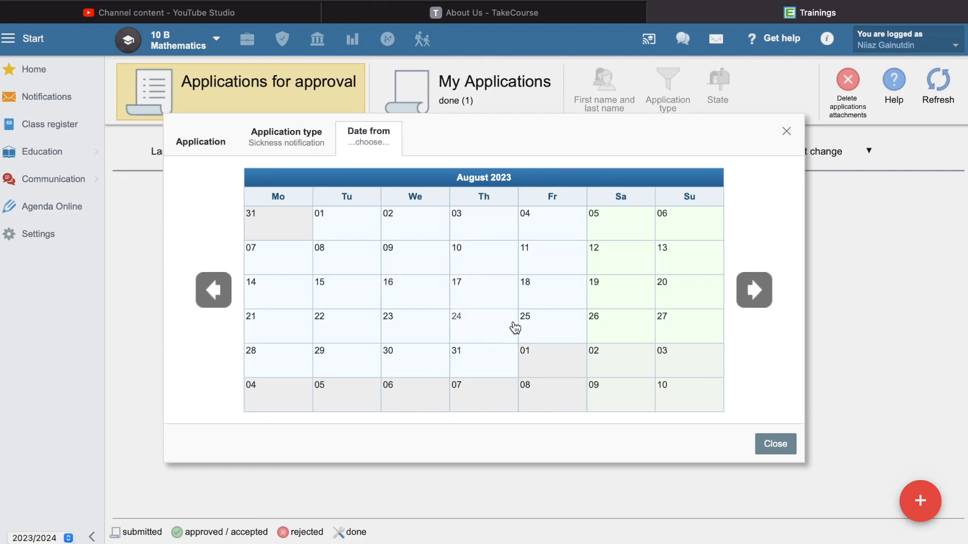
{"action": "left_click", "coordinate": [546, 328]}
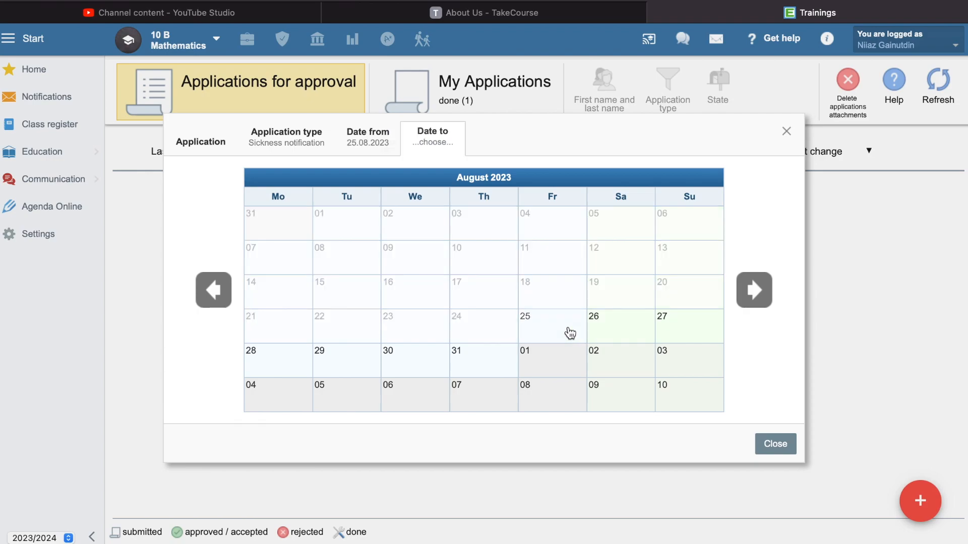
{"action": "left_click", "coordinate": [595, 330]}
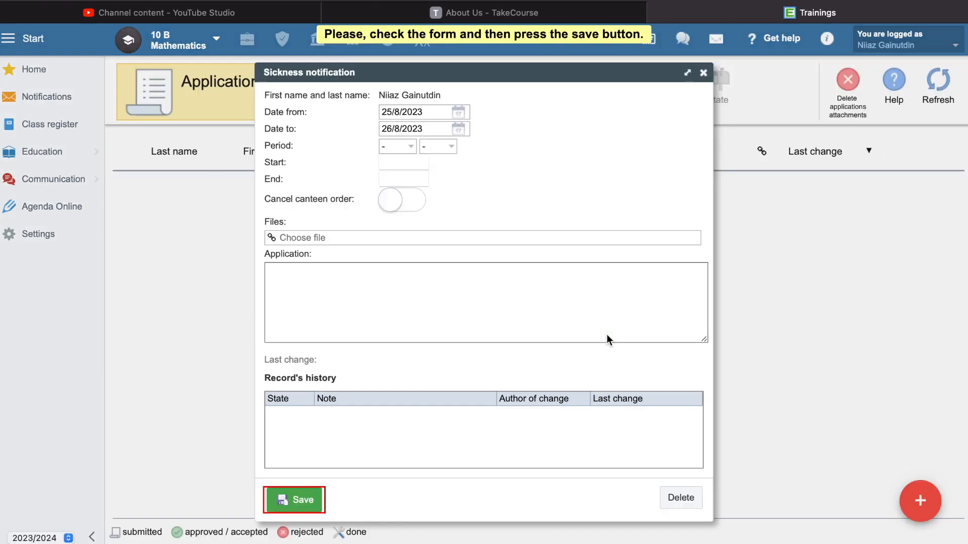
Change the sickness notification's start date to 12/8/2023 and its end date to 13/8/2023
{"action": "left_click", "coordinate": [409, 112]}
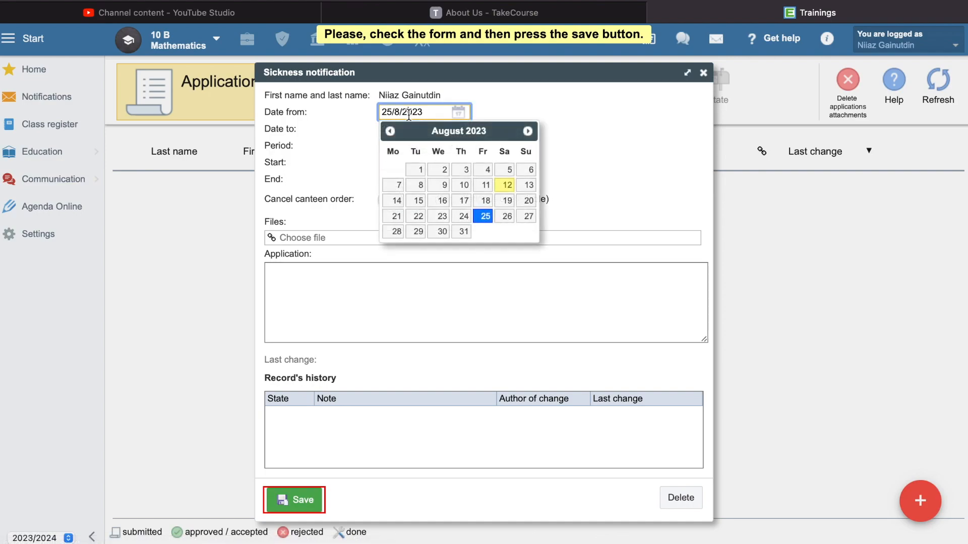
{"action": "left_click", "coordinate": [507, 185]}
{"action": "left_click", "coordinate": [406, 128]}
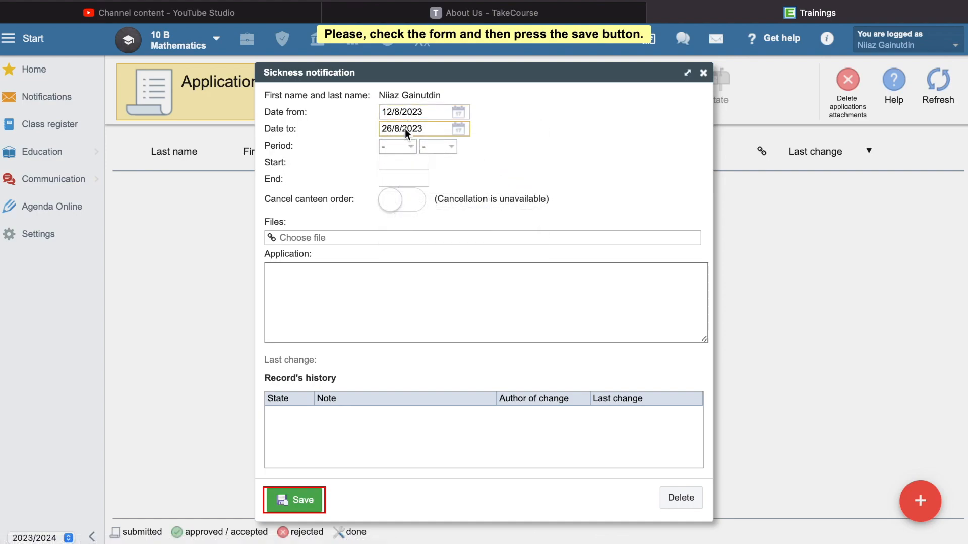
{"action": "left_click", "coordinate": [519, 205]}
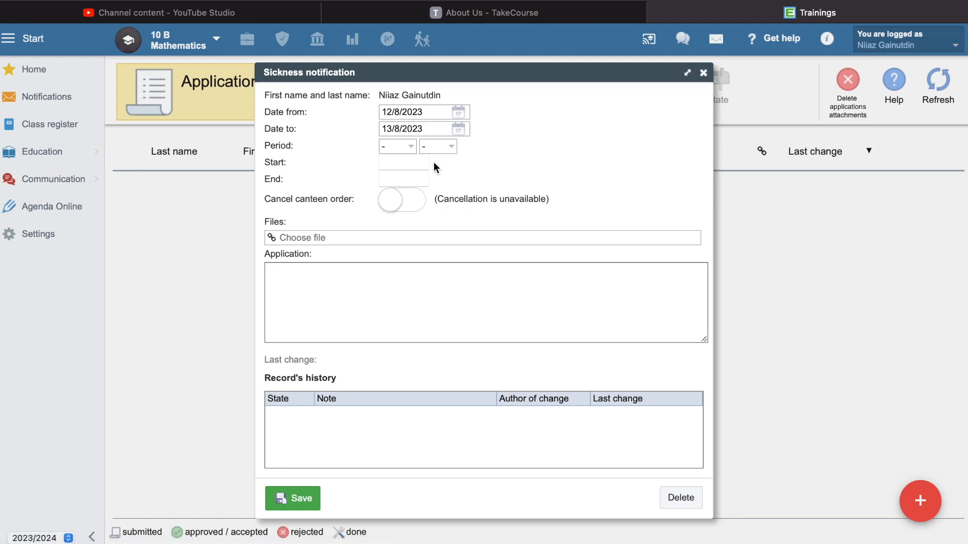
Set the sickness notification's period range from 1. to 7
{"action": "left_click", "coordinate": [395, 156]}
{"action": "left_click", "coordinate": [397, 186]}
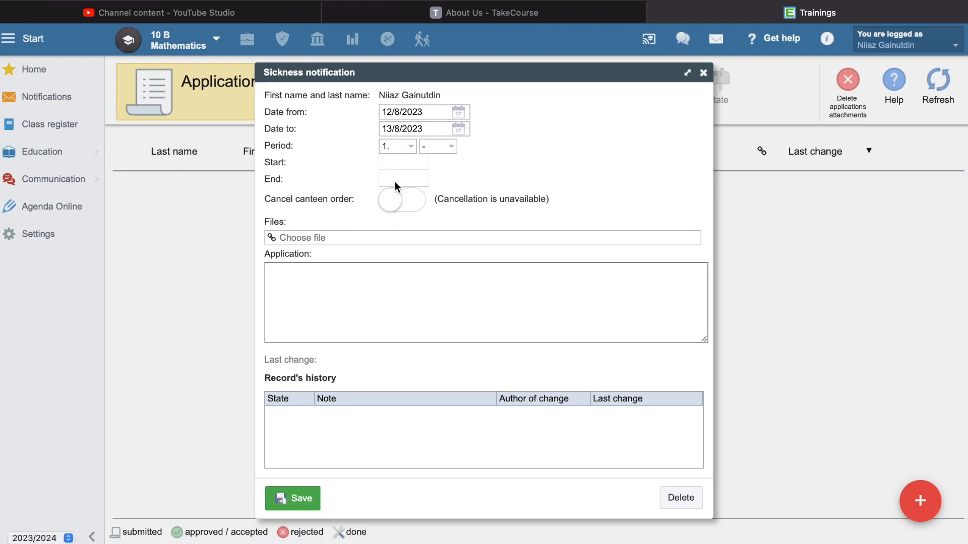
{"action": "left_click", "coordinate": [433, 148]}
{"action": "left_click", "coordinate": [439, 304]}
Reset both ends of the sickness notification's period range to the empty option
{"action": "left_click", "coordinate": [403, 148]}
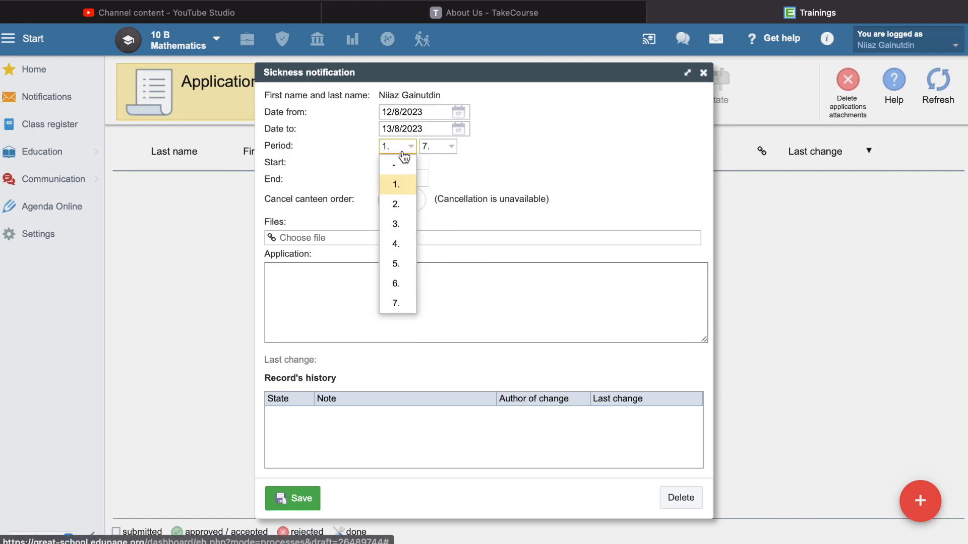
{"action": "left_click", "coordinate": [398, 163]}
{"action": "left_click", "coordinate": [398, 162]}
{"action": "left_click", "coordinate": [437, 147]}
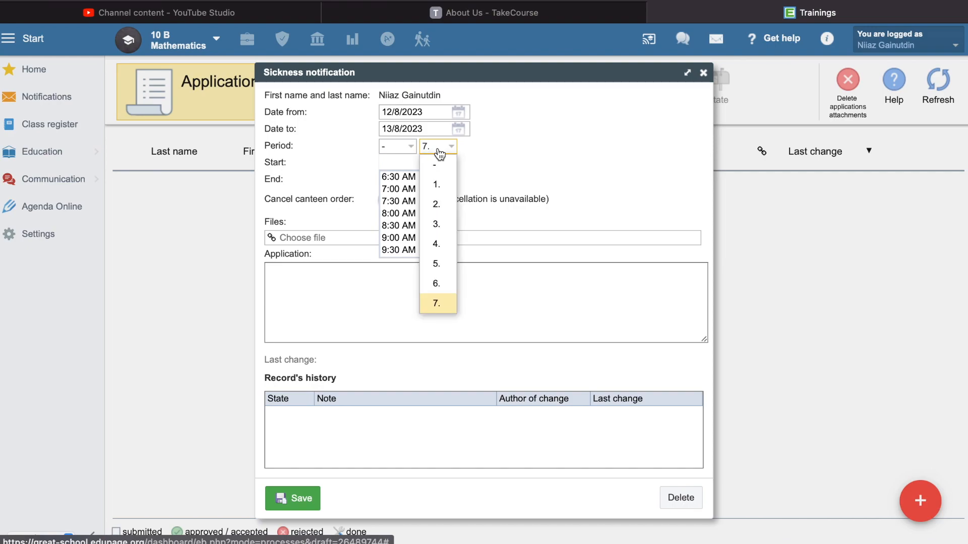
{"action": "left_click", "coordinate": [438, 165]}
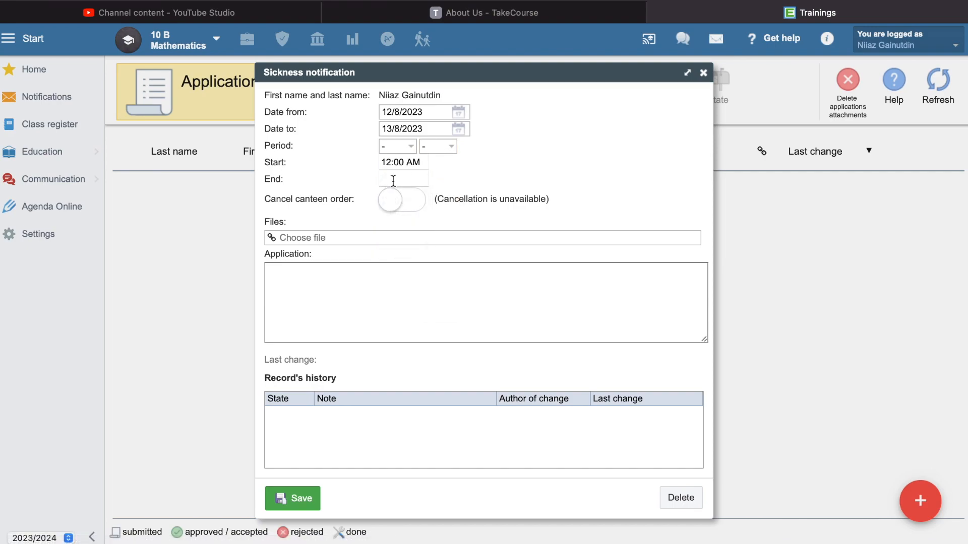
Change the sickness notification's end date to 12/8/2023
{"action": "left_click_drag", "start_coordinate": [421, 164], "coordinate": [383, 163]}
{"action": "left_click", "coordinate": [446, 129]}
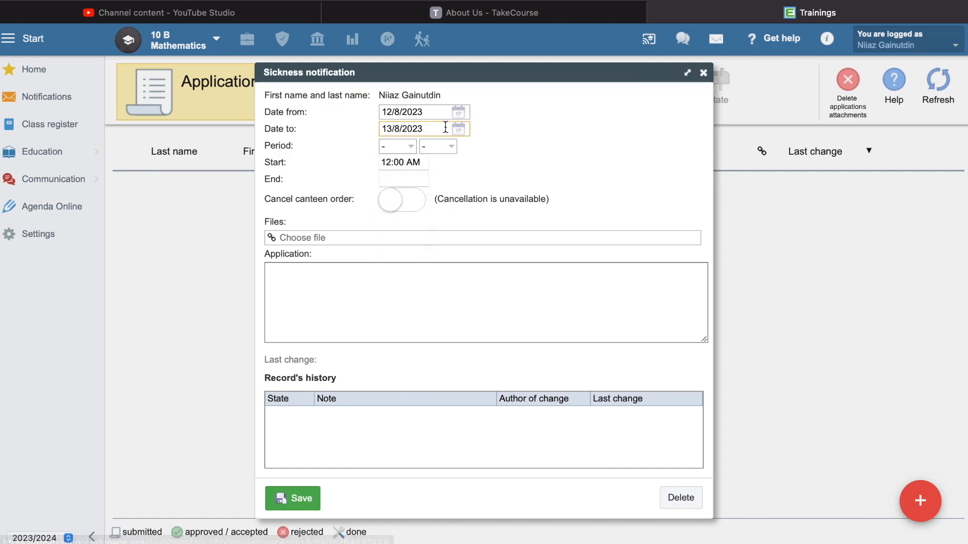
{"action": "left_click", "coordinate": [505, 202]}
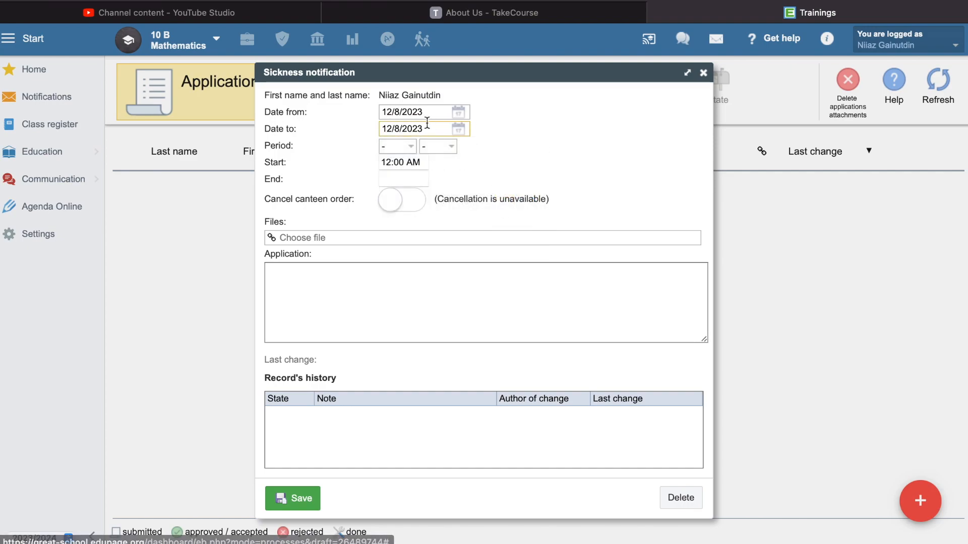
Set the sickness notification's start time to 1:00 PM and its end time to 2:00 PM
{"action": "left_click", "coordinate": [400, 181]}
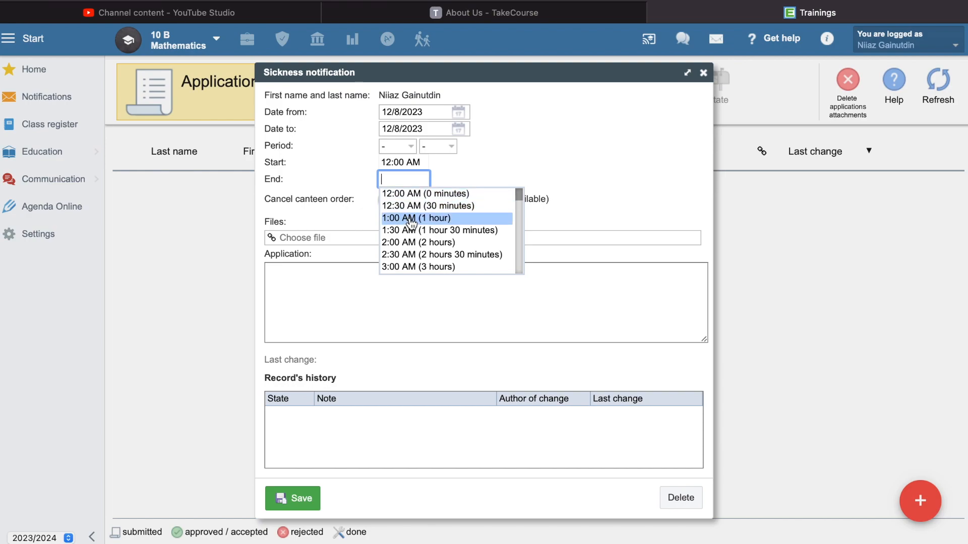
{"action": "left_click", "coordinate": [416, 165]}
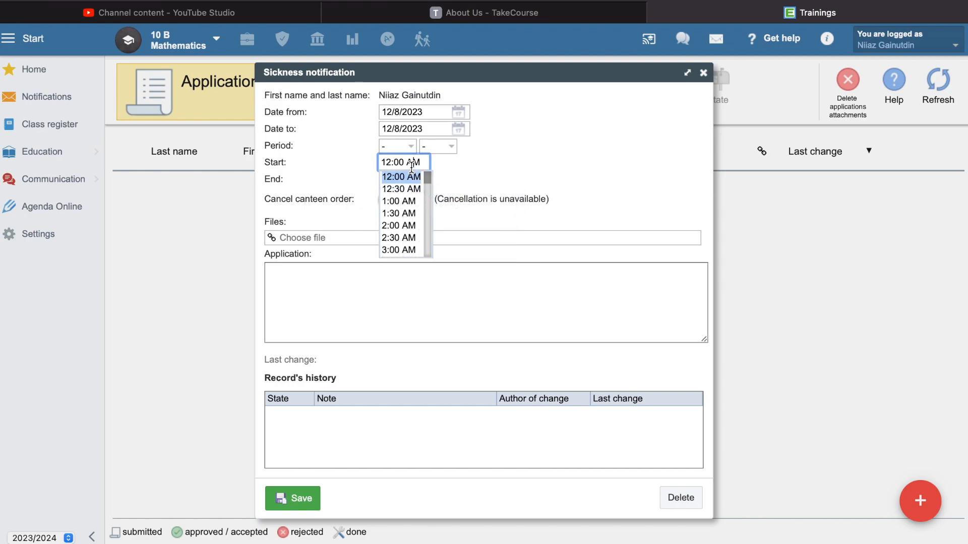
{"action": "key", "text": "BackSpace"}
{"action": "type", "text": "P"}
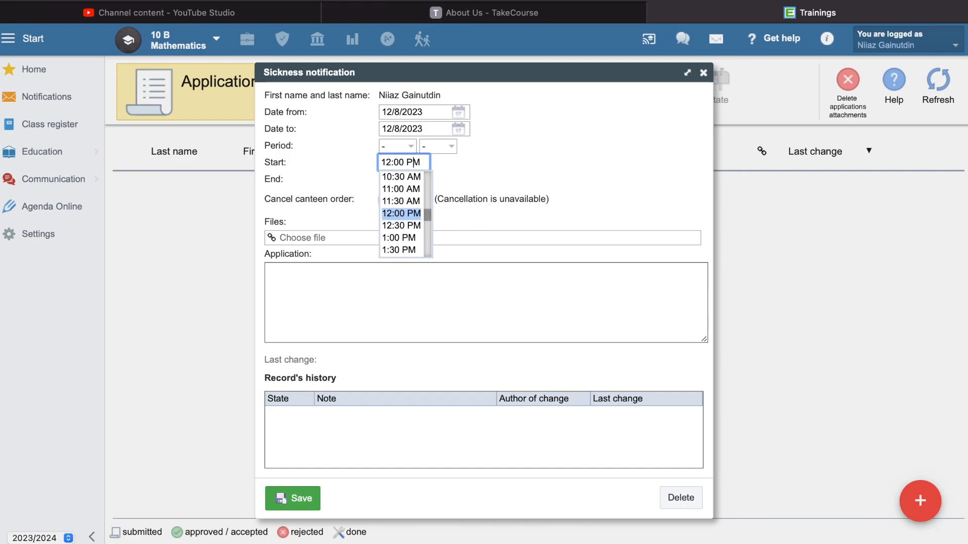
{"action": "left_click", "coordinate": [399, 238]}
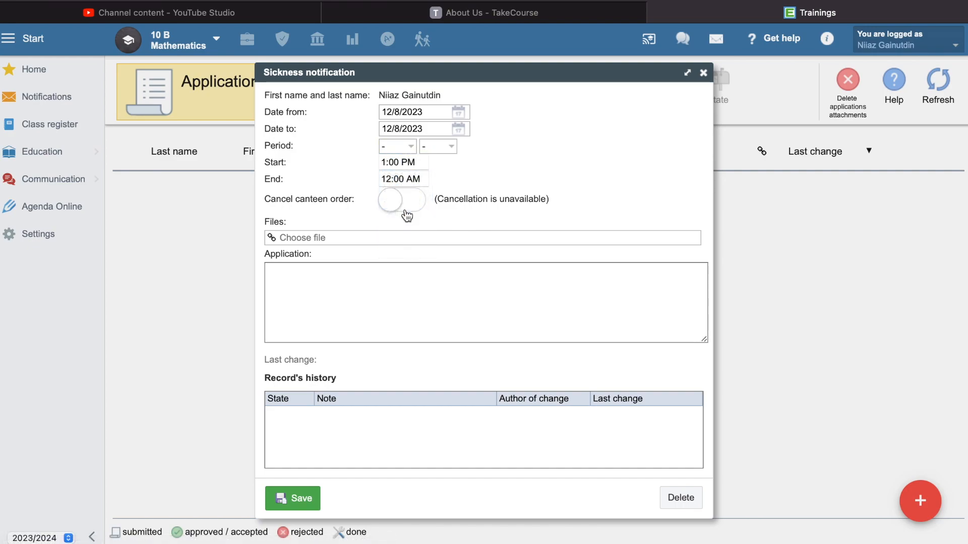
{"action": "left_click", "coordinate": [398, 176]}
{"action": "left_click", "coordinate": [412, 217]}
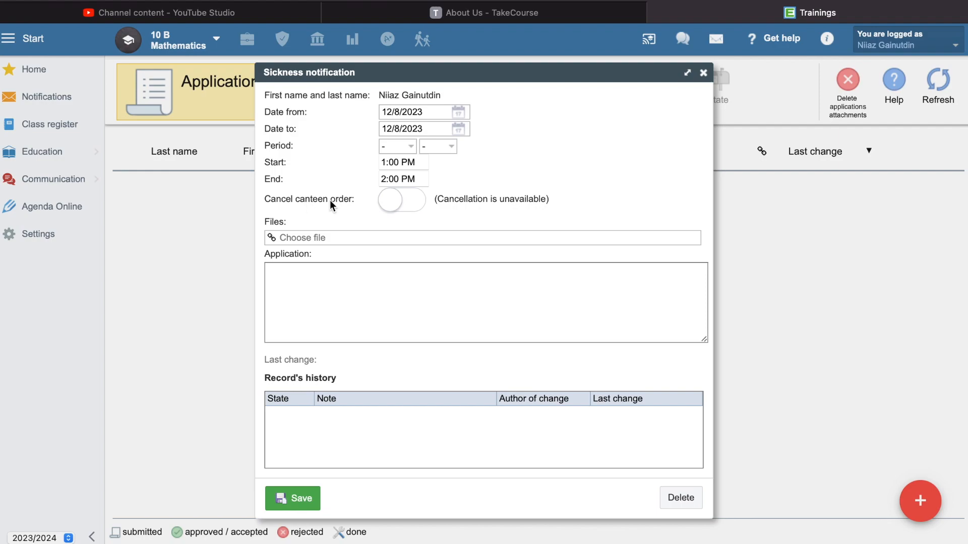
Enable canteen order cancellation and try to save the sickness notification with an empty application text
{"action": "left_click", "coordinate": [409, 205]}
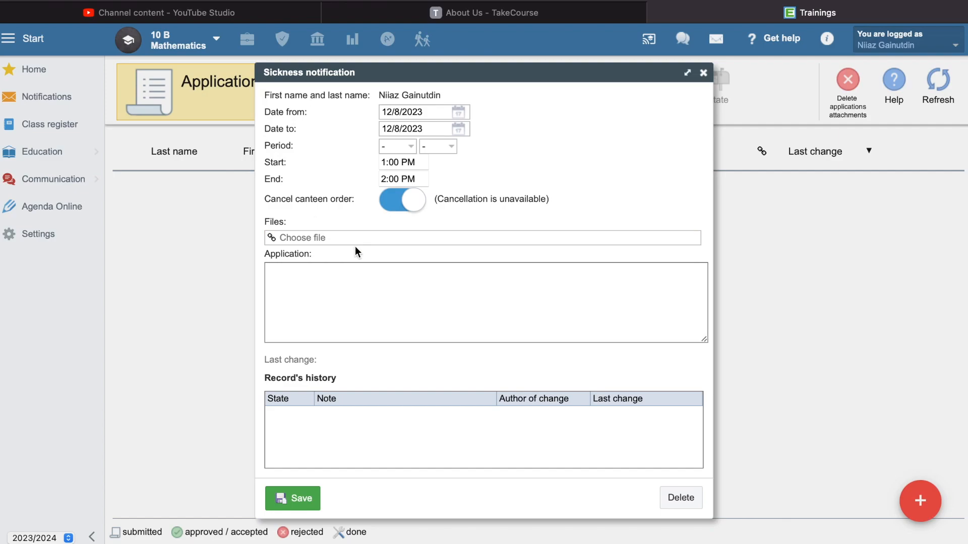
{"action": "left_click", "coordinate": [349, 289]}
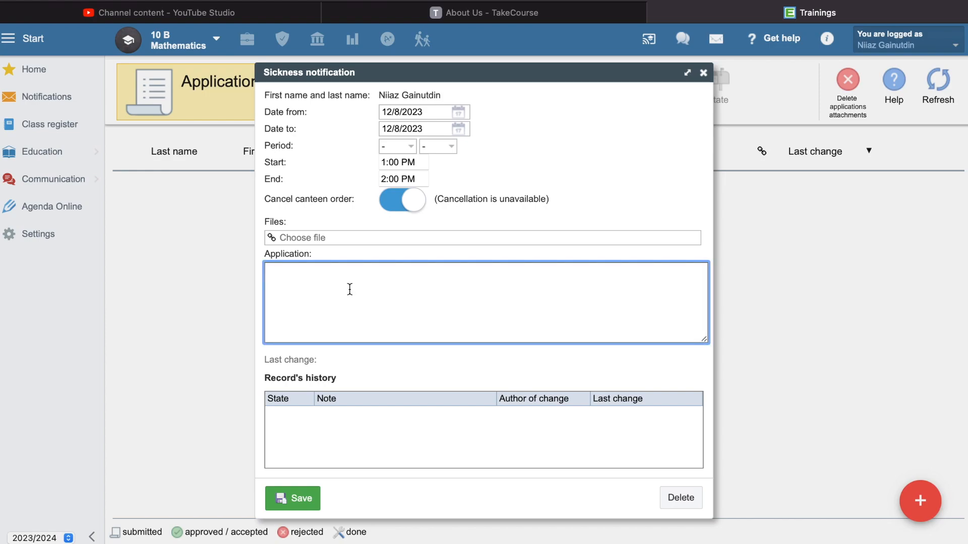
{"action": "left_click", "coordinate": [301, 503]}
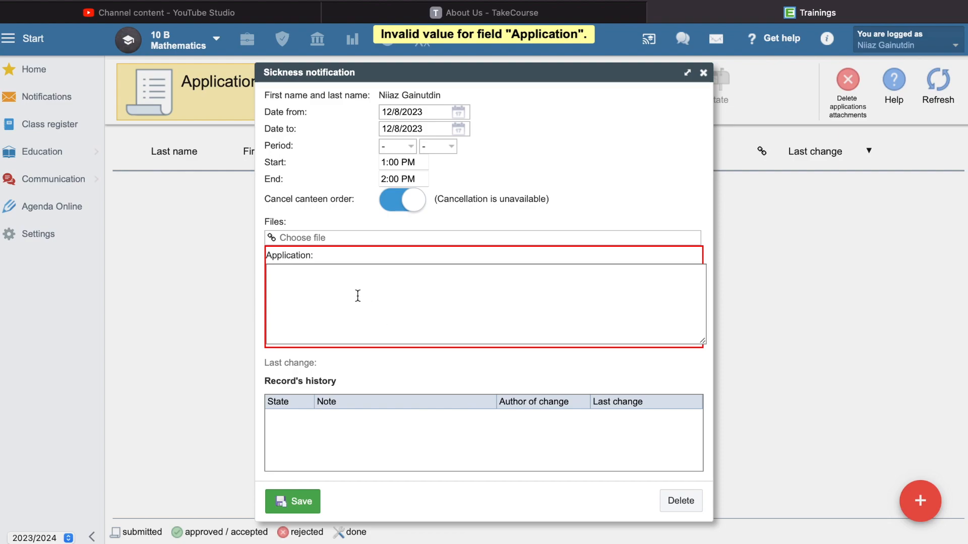
Enter "reason" as the application text, save the sickness notification and acknowledge the order cancellation message
{"action": "left_click", "coordinate": [349, 292]}
{"action": "left_click", "coordinate": [567, 202]}
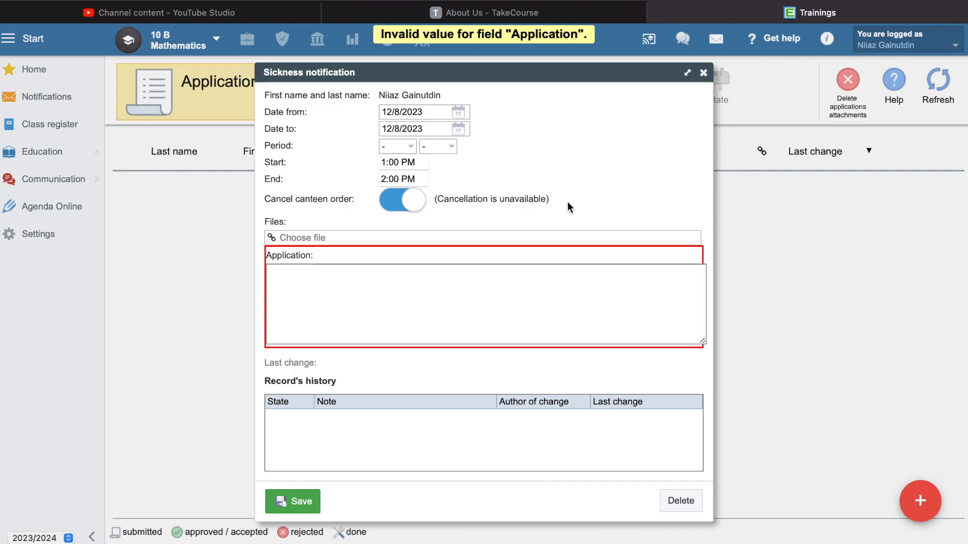
{"action": "left_click", "coordinate": [394, 277]}
{"action": "type", "text": "reason"}
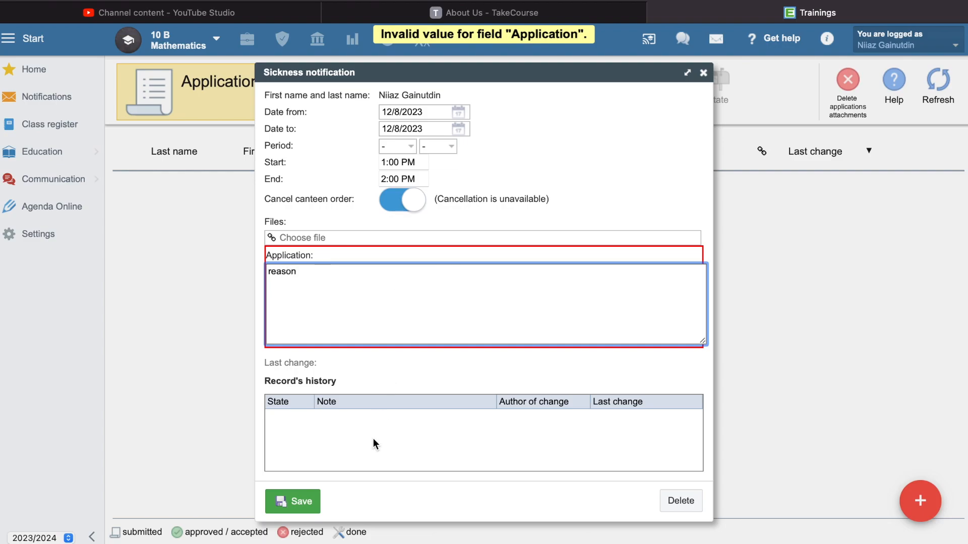
{"action": "left_click", "coordinate": [298, 502]}
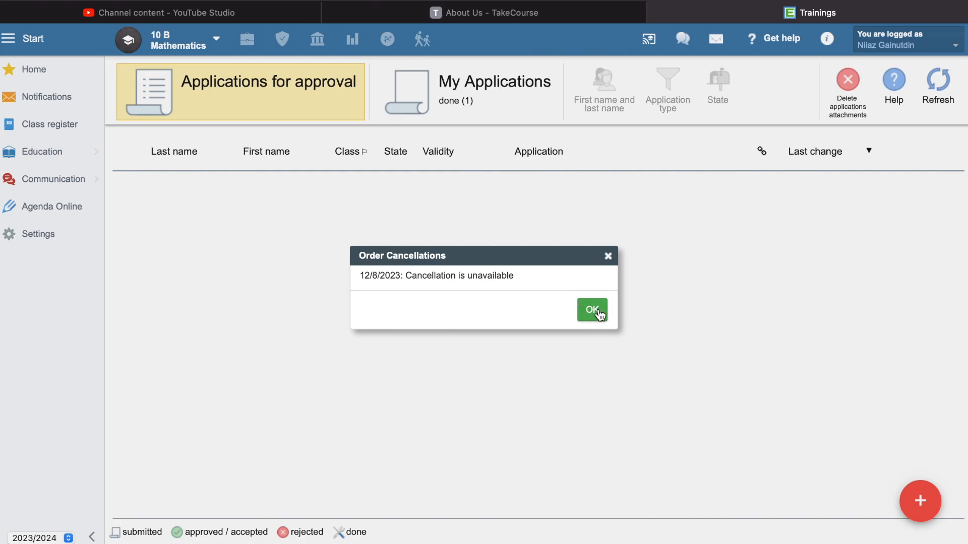
{"action": "left_click", "coordinate": [598, 309]}
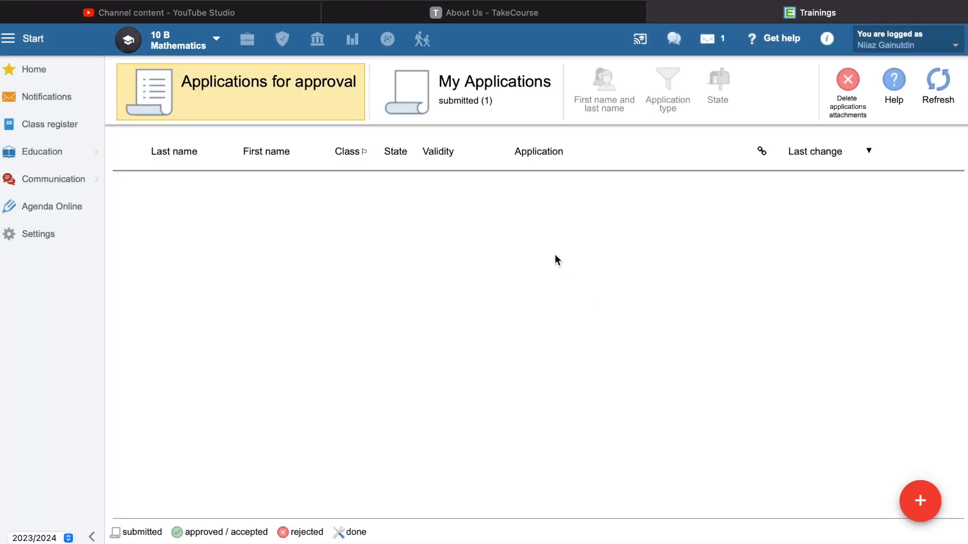
Open the submitted sickness notification from My Applications, review its details and record history, and save it again
{"action": "left_click", "coordinate": [464, 103]}
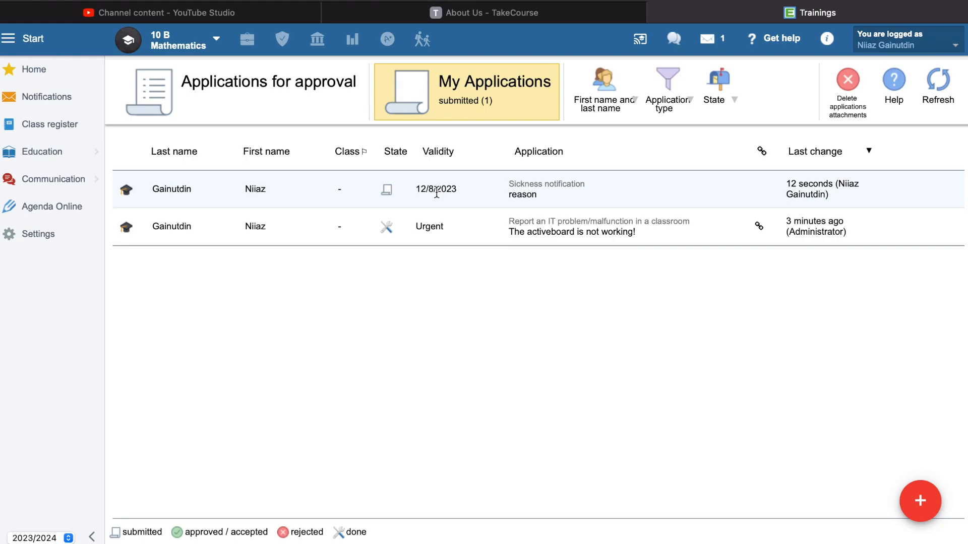
{"action": "left_click", "coordinate": [445, 189]}
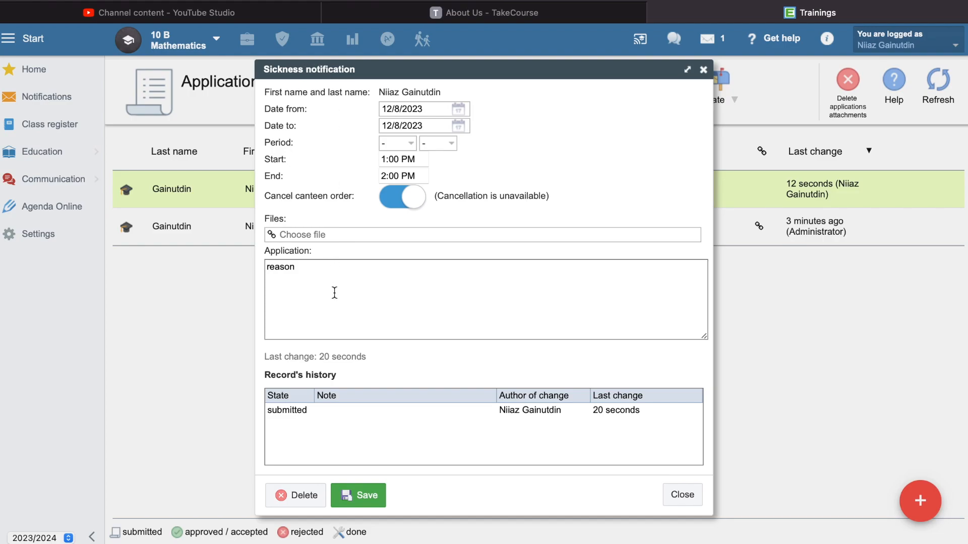
{"action": "left_click", "coordinate": [361, 495]}
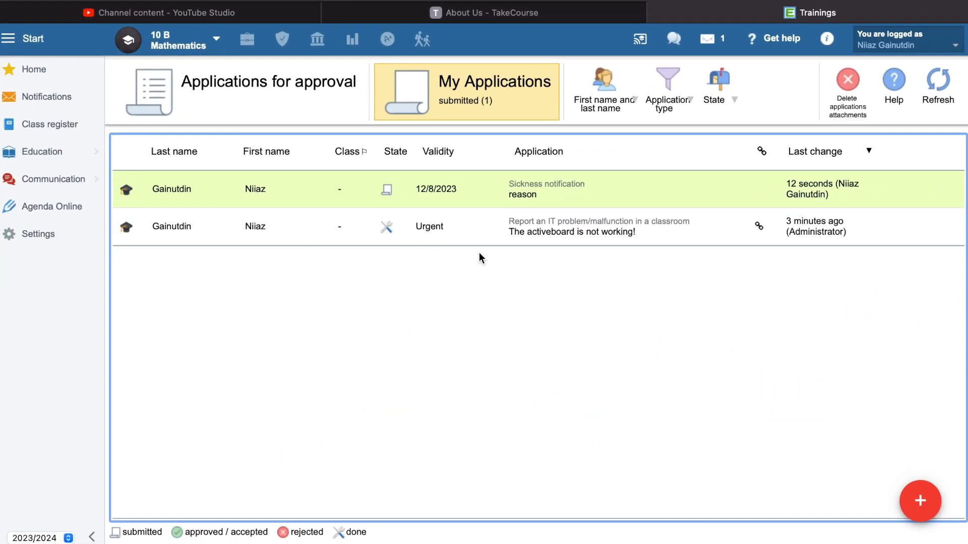
Return to My Applications, reopen the sickness notification to check the latest entry in its record history, and close it
{"action": "left_click", "coordinate": [323, 101]}
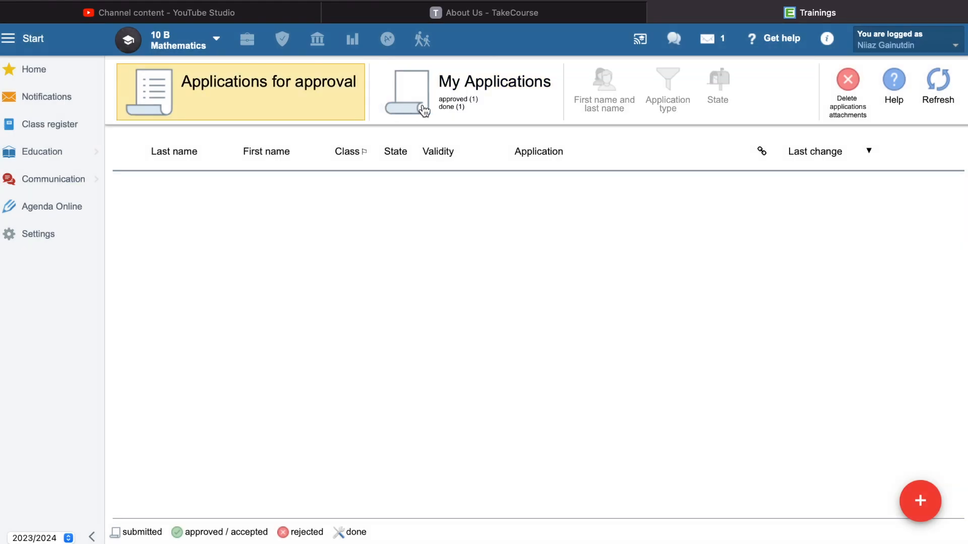
{"action": "left_click", "coordinate": [423, 110]}
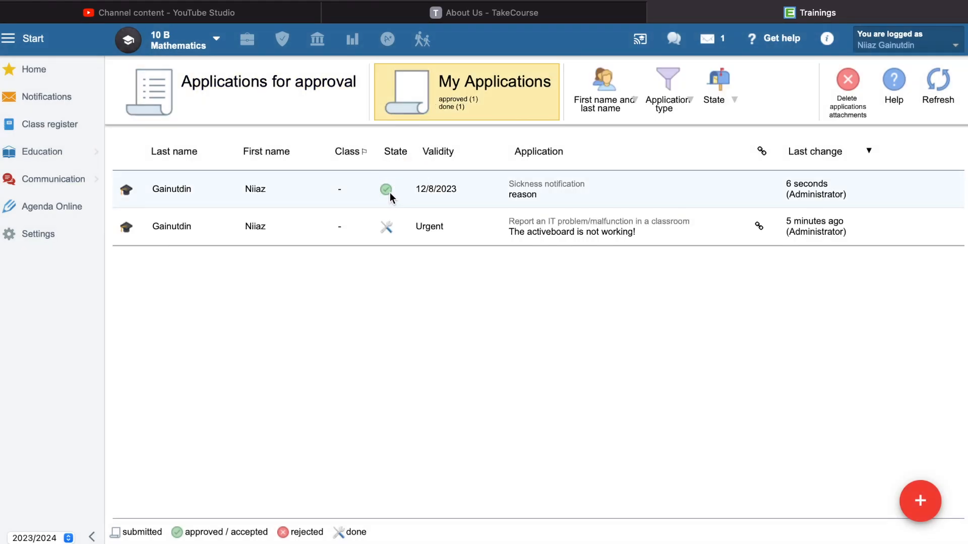
{"action": "left_click", "coordinate": [392, 195]}
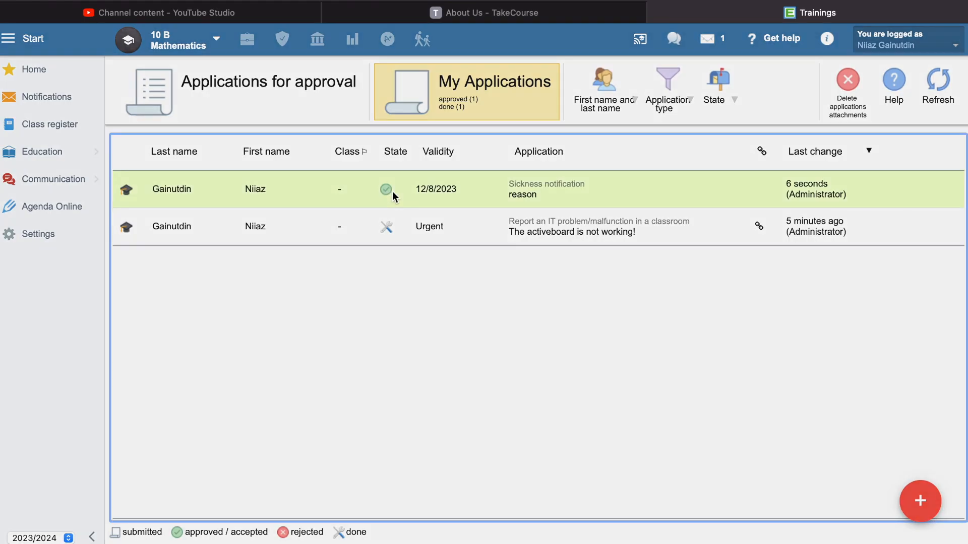
{"action": "double_click", "coordinate": [393, 192]}
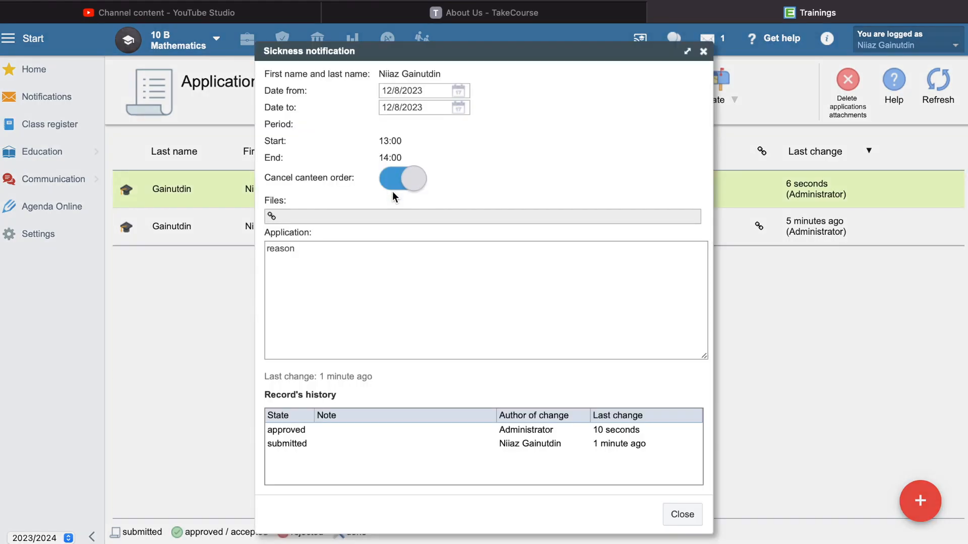
{"action": "left_click", "coordinate": [292, 429]}
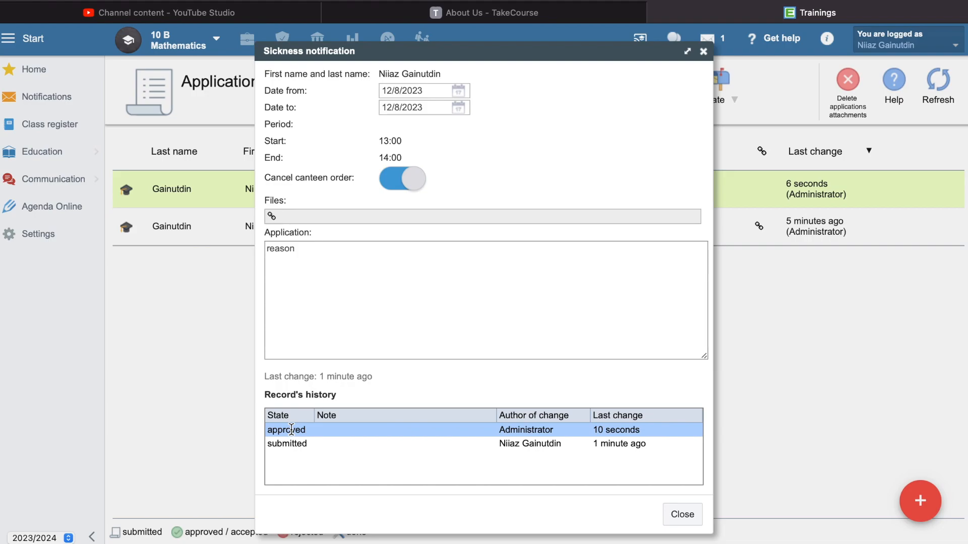
{"action": "left_click", "coordinate": [682, 516]}
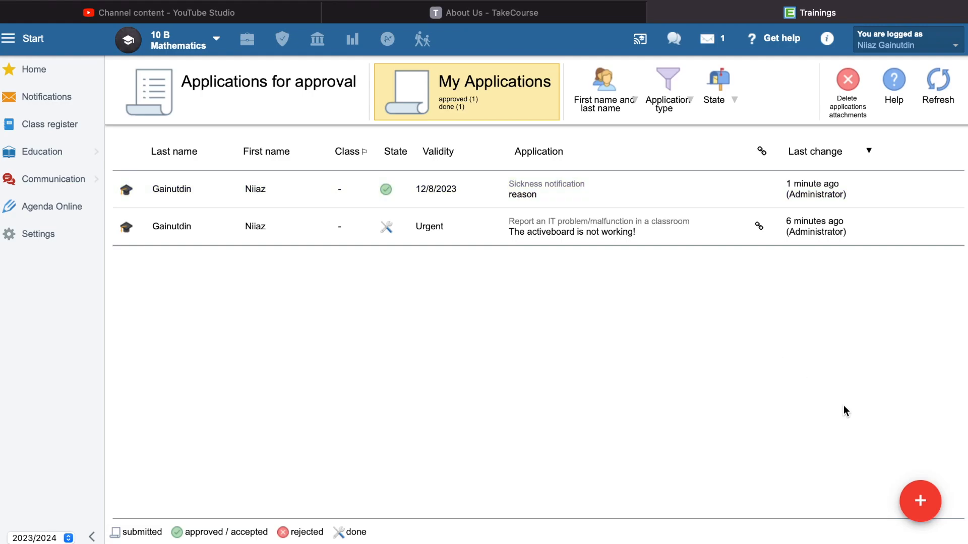
Start a new employee release application for leave, with both the start and end date set to 12.08.2023
{"action": "left_click", "coordinate": [920, 502]}
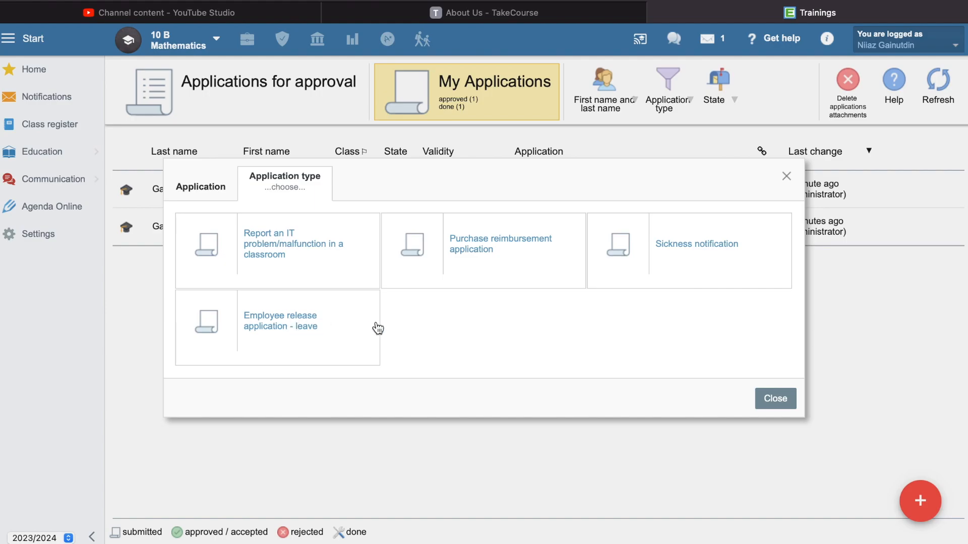
{"action": "left_click", "coordinate": [330, 330]}
{"action": "left_click", "coordinate": [598, 263]}
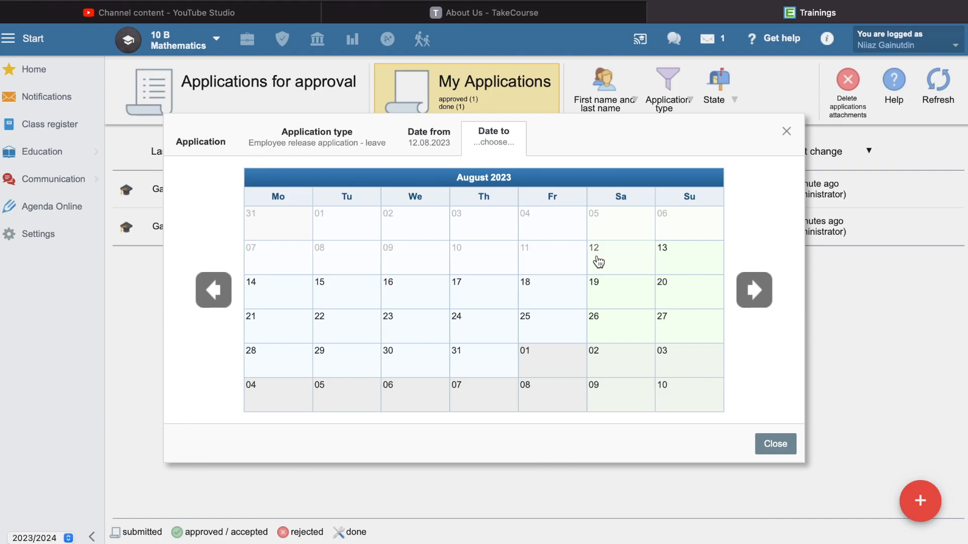
{"action": "left_click", "coordinate": [599, 262]}
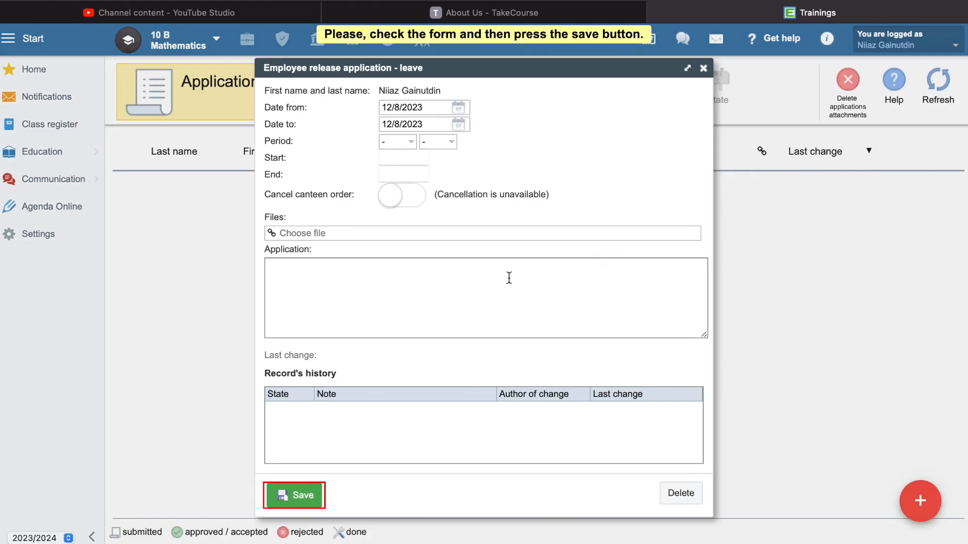
Enter "reason" as the leave application's text and check its date fields
{"action": "left_click", "coordinate": [400, 279]}
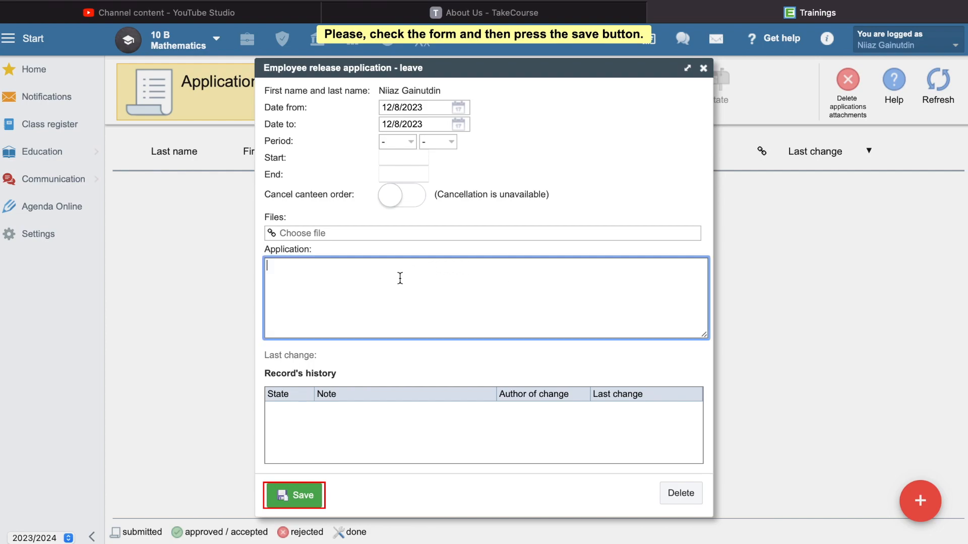
{"action": "type", "text": "reason"}
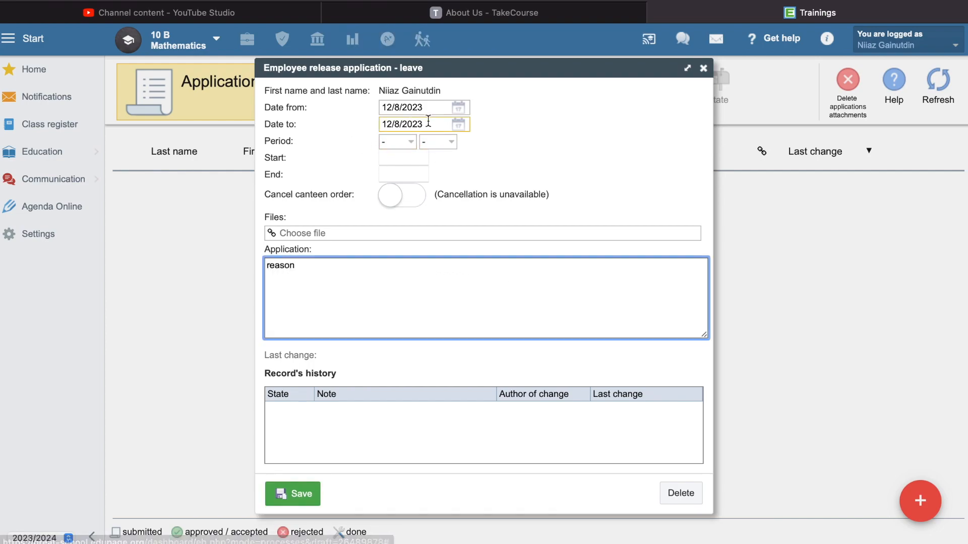
{"action": "left_click", "coordinate": [394, 110]}
{"action": "left_click", "coordinate": [360, 122]}
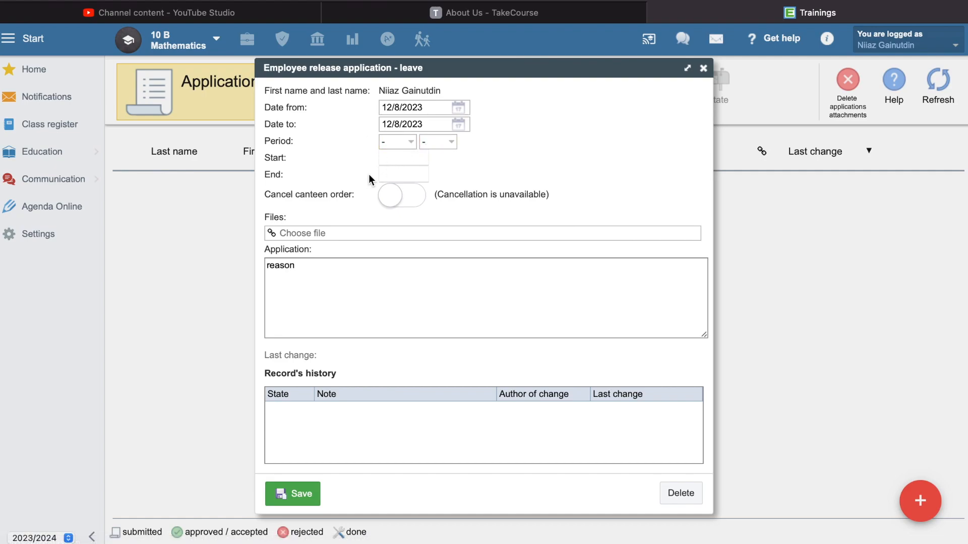
Save the leave application and check its state in My Applications
{"action": "left_click", "coordinate": [303, 496]}
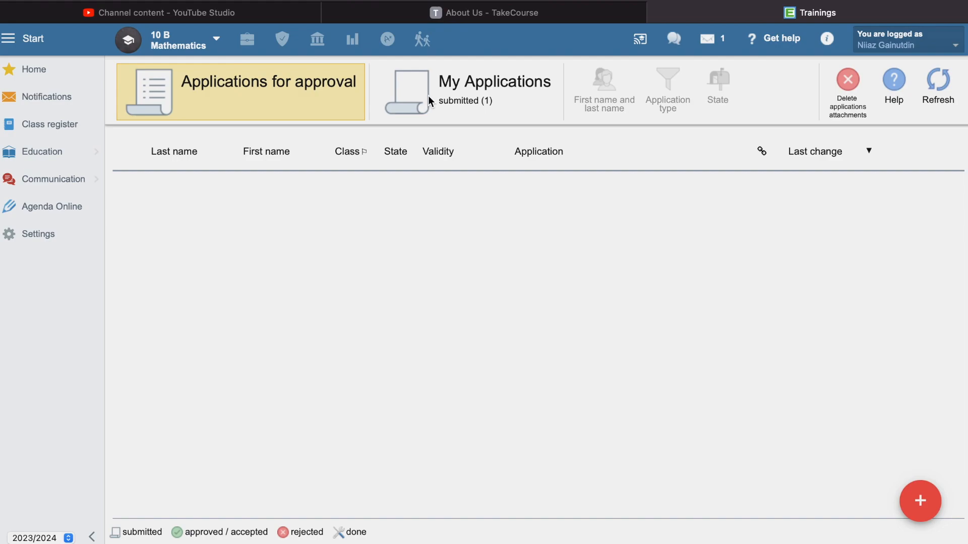
{"action": "left_click", "coordinate": [428, 95]}
{"action": "left_click", "coordinate": [476, 104]}
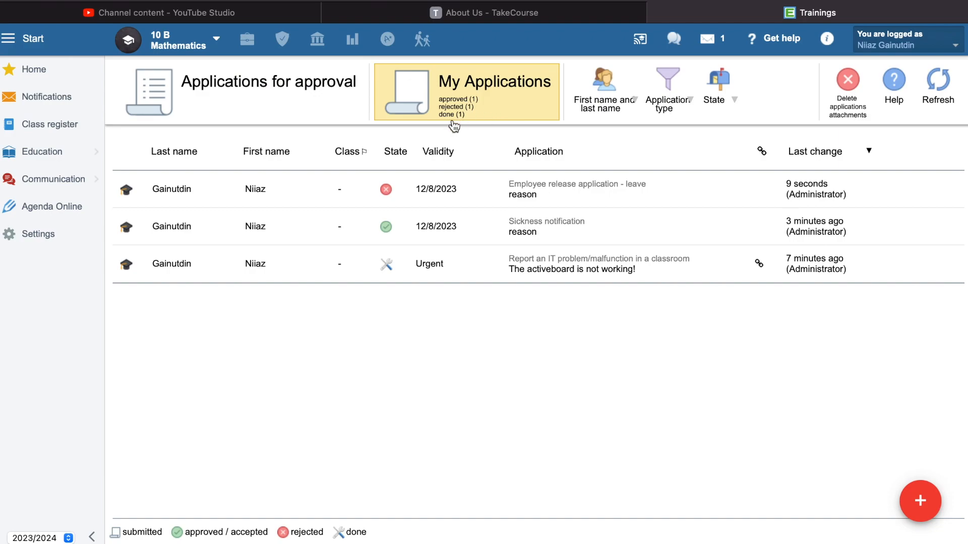
Open the employee leave application, check the entries in its record history, and close it
{"action": "left_click", "coordinate": [443, 190]}
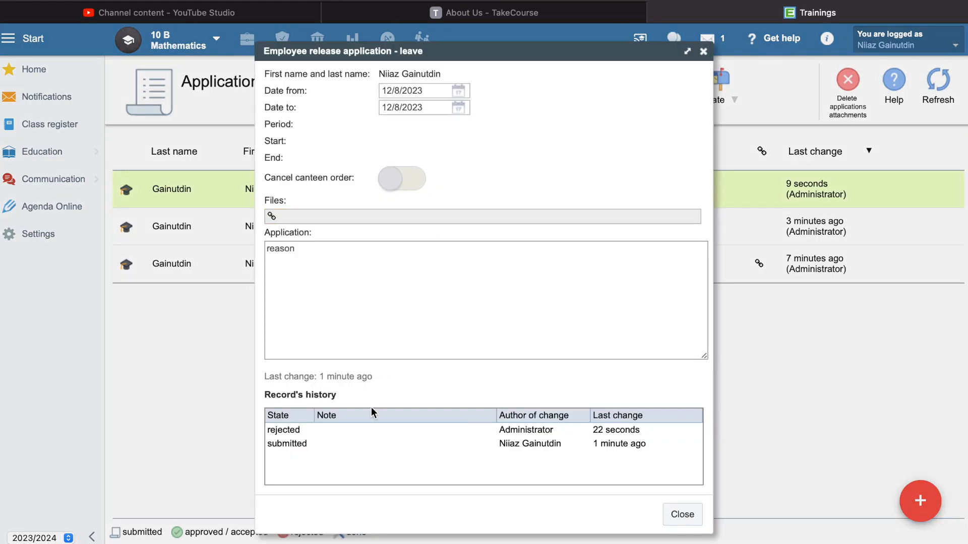
{"action": "left_click", "coordinate": [388, 433]}
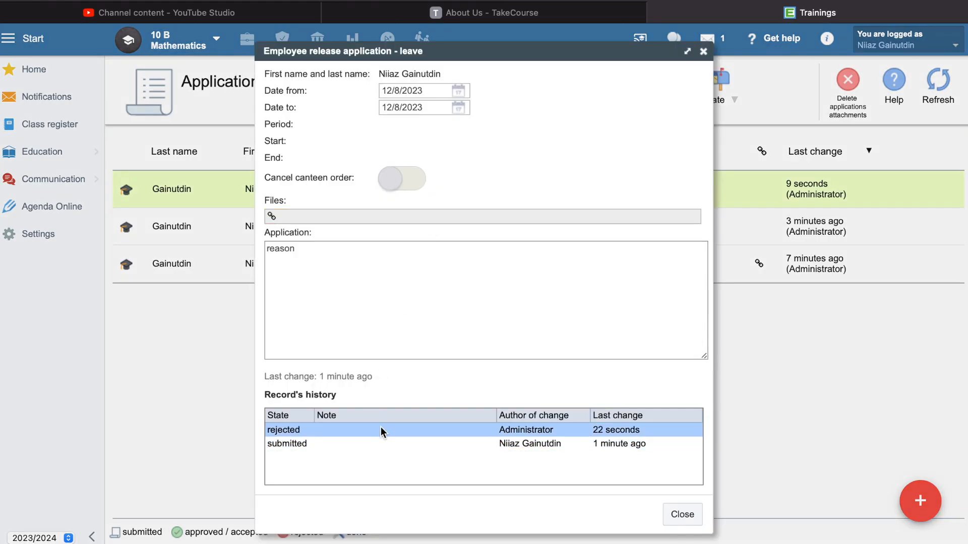
{"action": "left_click", "coordinate": [404, 446]}
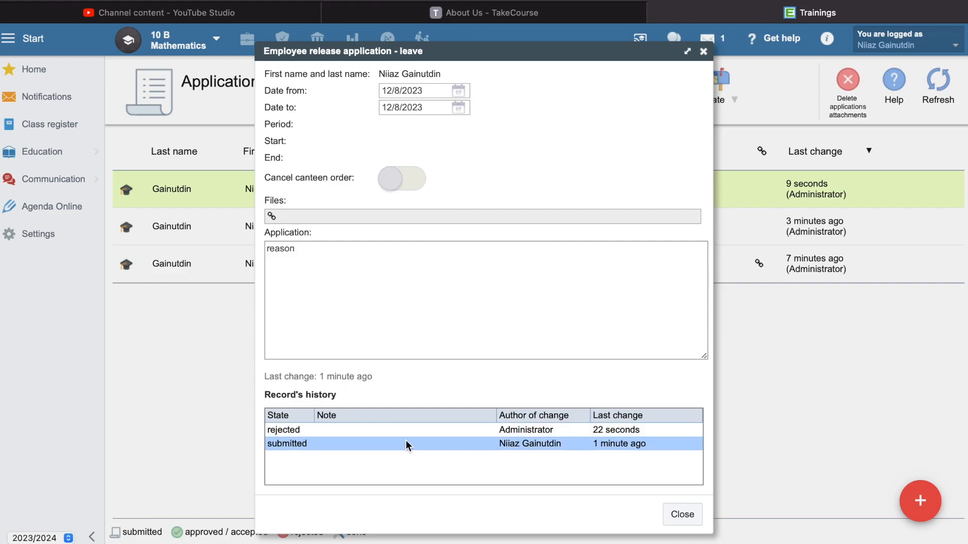
{"action": "left_click", "coordinate": [419, 431]}
{"action": "key", "text": "Escape"}
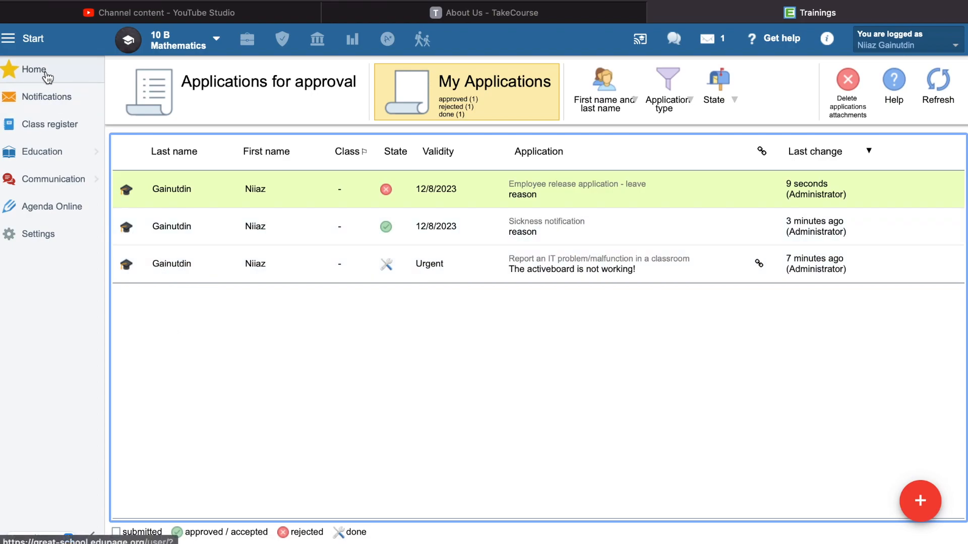
Return to the home page, open the teacher attendance overview, and look over the August periods, workload and attendance
{"action": "mouse_move", "coordinate": [69, 153]}
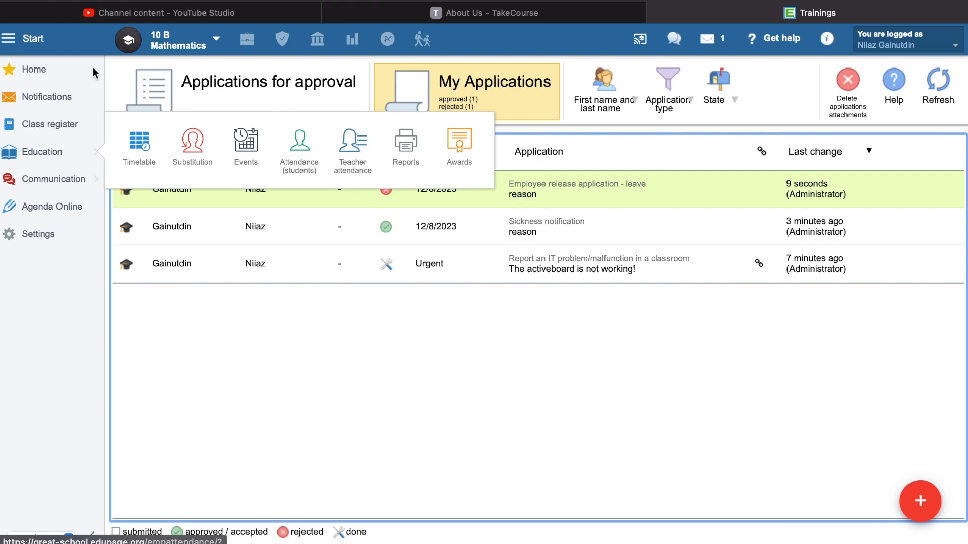
{"action": "left_click", "coordinate": [49, 75]}
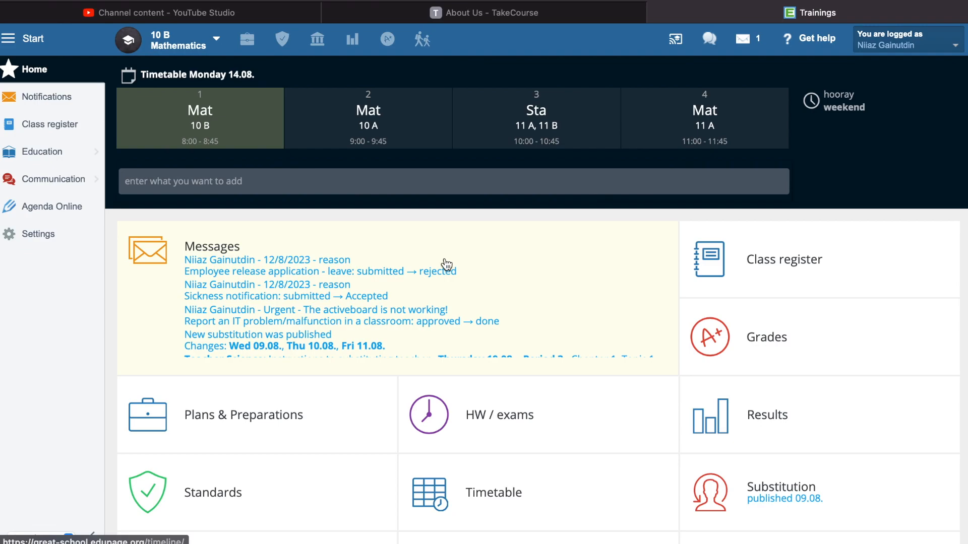
{"action": "scroll", "coordinate": [504, 368], "scroll_direction": "down", "scroll_amount": 4}
{"action": "left_click", "coordinate": [493, 400]}
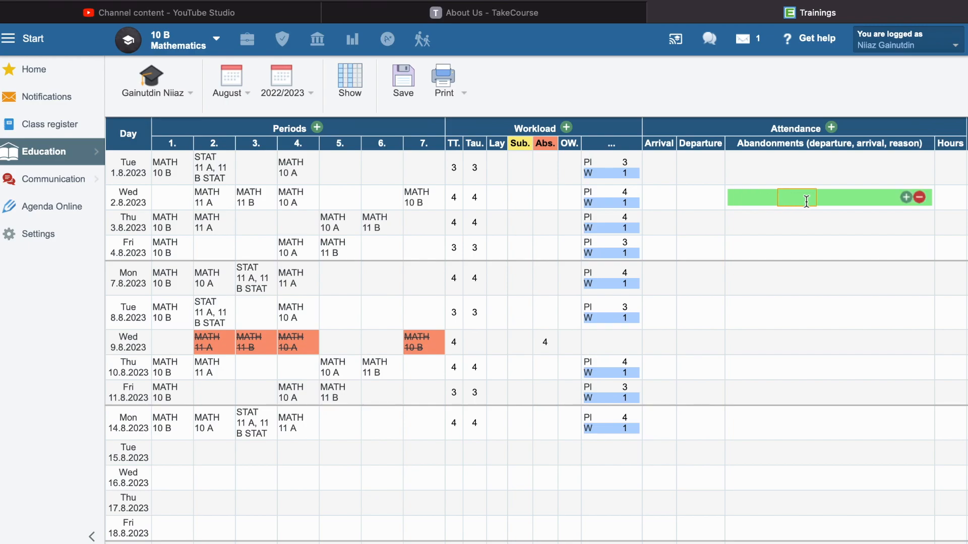
{"action": "scroll", "coordinate": [804, 199], "scroll_direction": "right", "scroll_amount": 3}
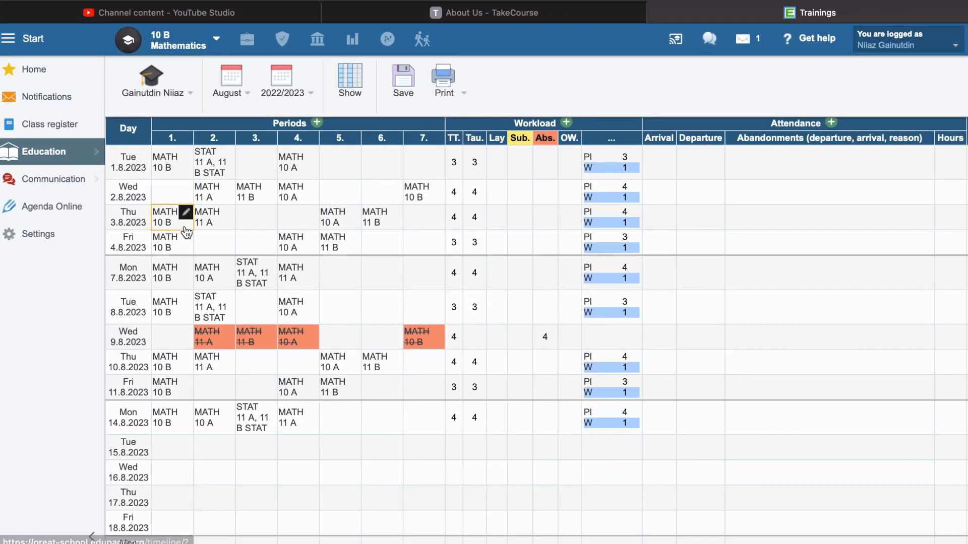